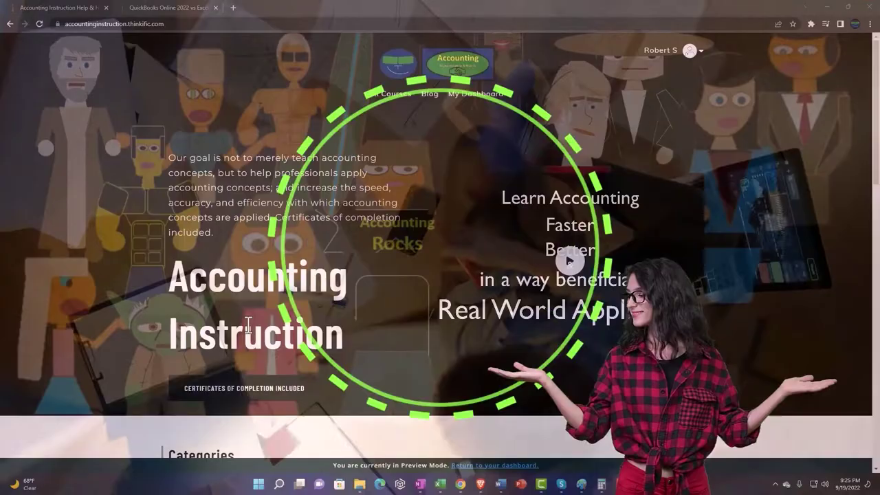
Browse the course categories on the Accounting Instruction site and look over the QuickBooks Online 2022 course's lesson sections
{"action": "scroll", "coordinate": [118, 381], "scroll_direction": "down", "scroll_amount": 6}
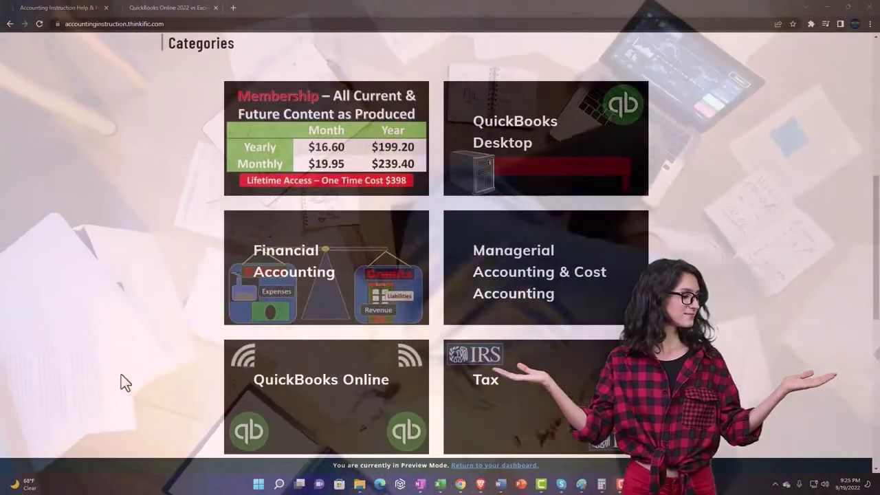
{"action": "scroll", "coordinate": [121, 375], "scroll_direction": "down", "scroll_amount": 1}
{"action": "scroll", "coordinate": [121, 376], "scroll_direction": "down", "scroll_amount": 3}
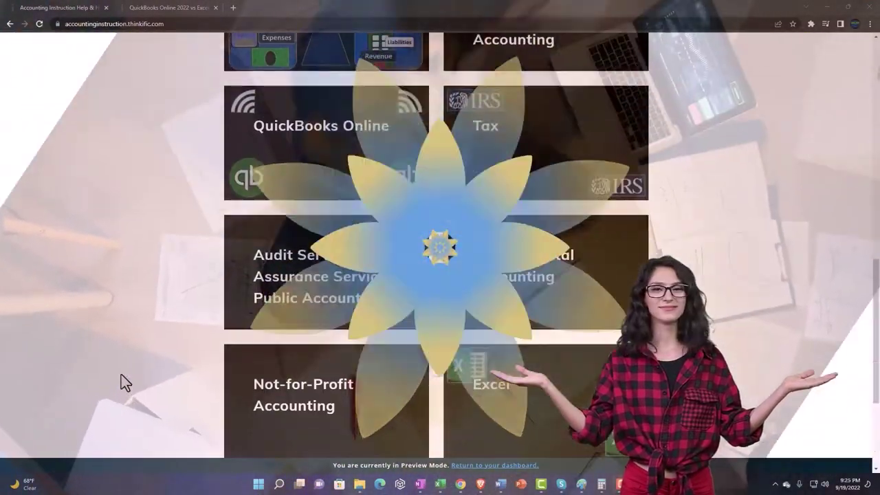
{"action": "scroll", "coordinate": [121, 377], "scroll_direction": "down", "scroll_amount": 3}
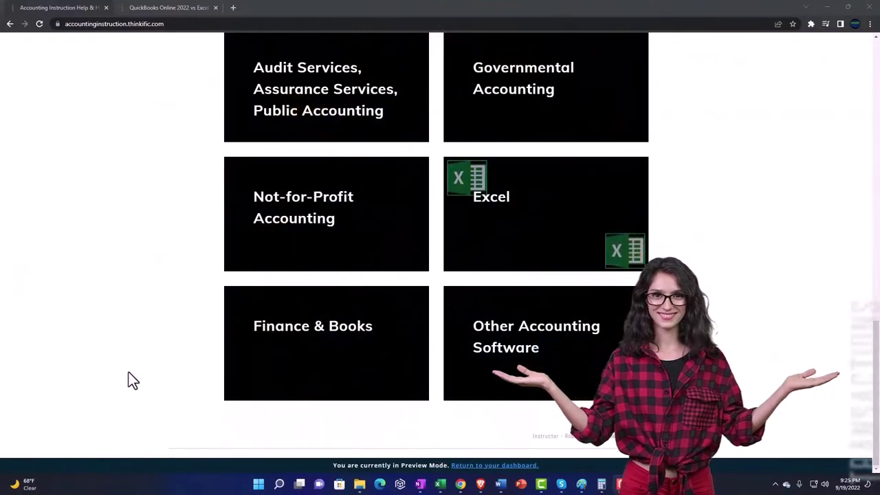
{"action": "left_click", "coordinate": [157, 7]}
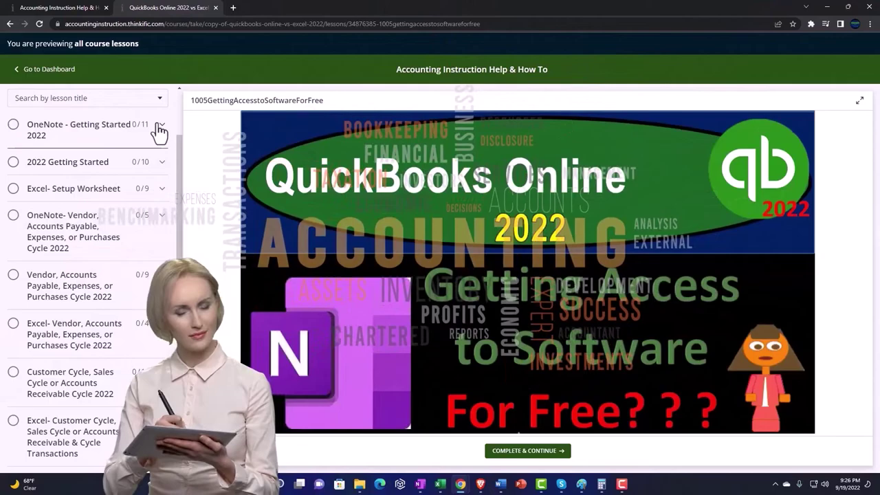
{"action": "left_click", "coordinate": [158, 127]}
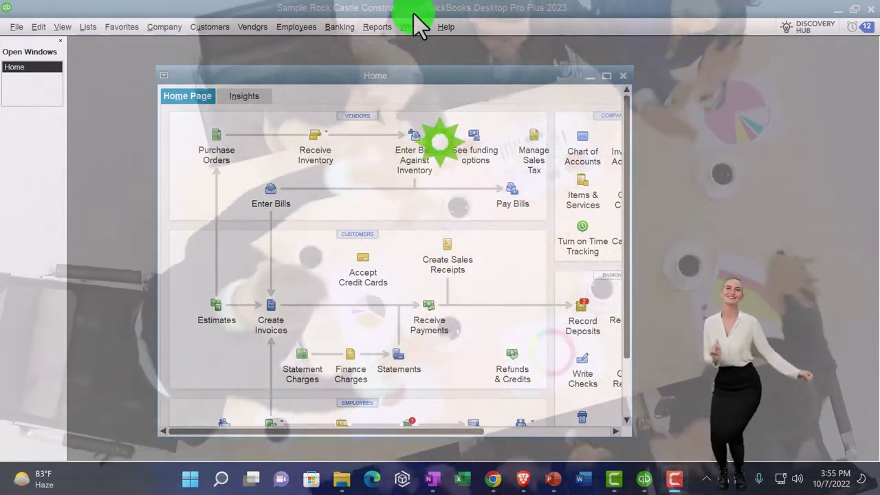
In QuickBooks Desktop, maximize the Home window and check the window display options
{"action": "left_click", "coordinate": [609, 76]}
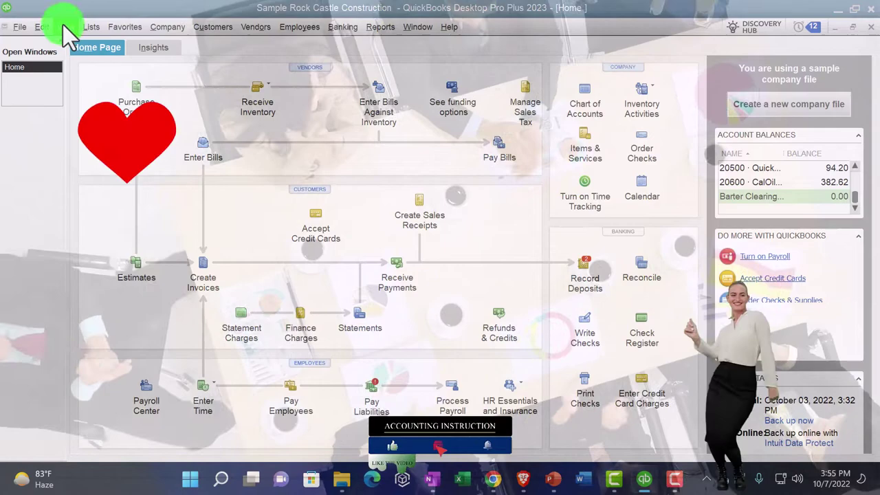
{"action": "left_click", "coordinate": [65, 26]}
{"action": "mouse_move", "coordinate": [66, 26]}
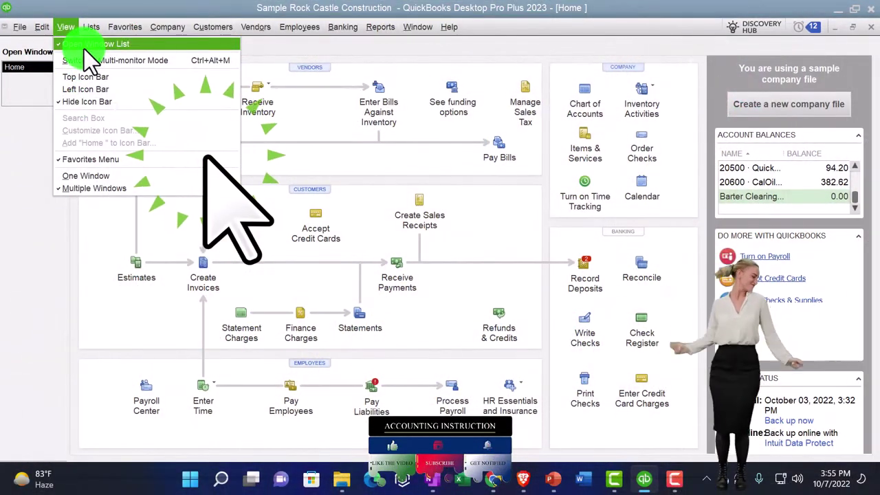
{"action": "left_click", "coordinate": [22, 128]}
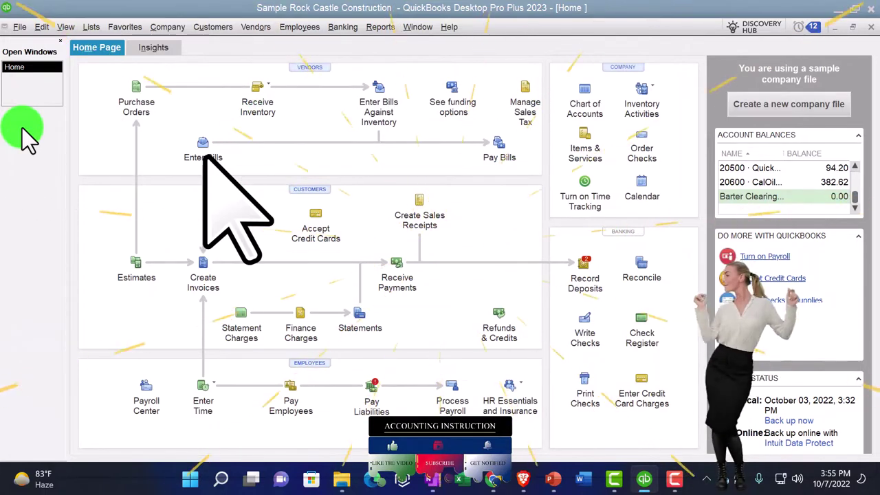
Open the Profit & Loss Standard report and set its date range from 01/01/2024 to 12/31/2024
{"action": "left_click", "coordinate": [382, 28]}
{"action": "mouse_move", "coordinate": [434, 147]}
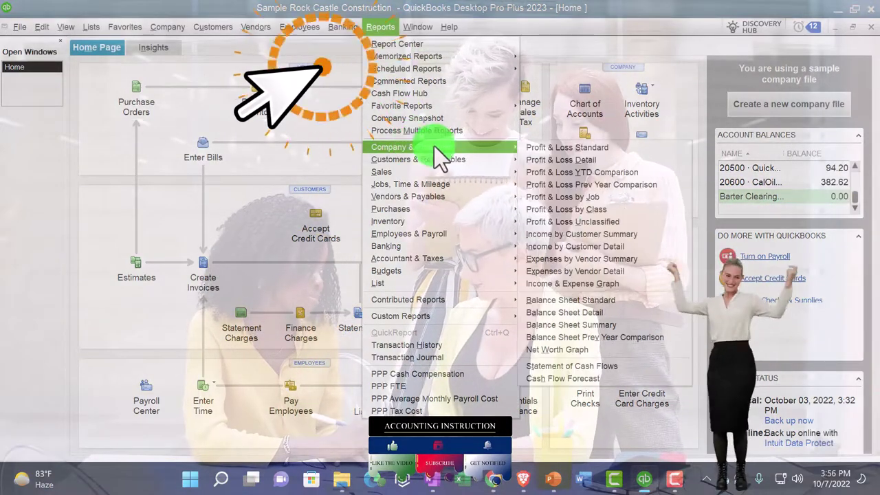
{"action": "left_click", "coordinate": [531, 147]}
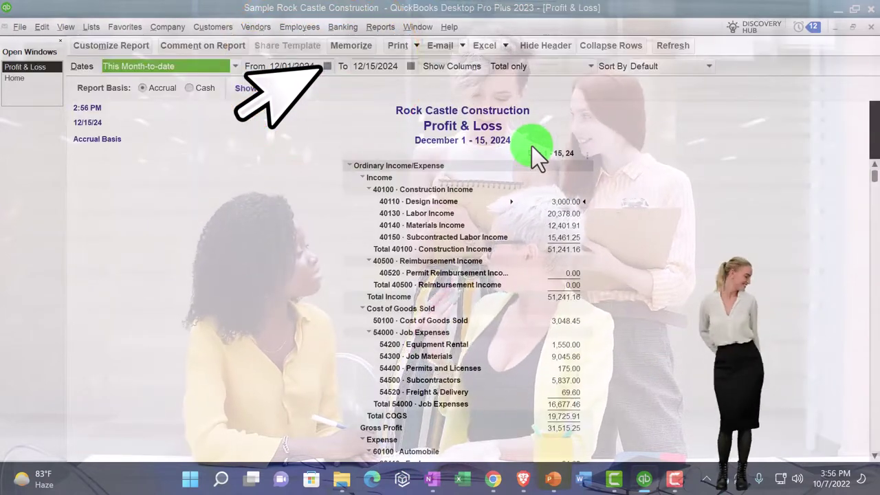
{"action": "key", "text": "Tab"}
{"action": "type", "text": "01/01/2024"}
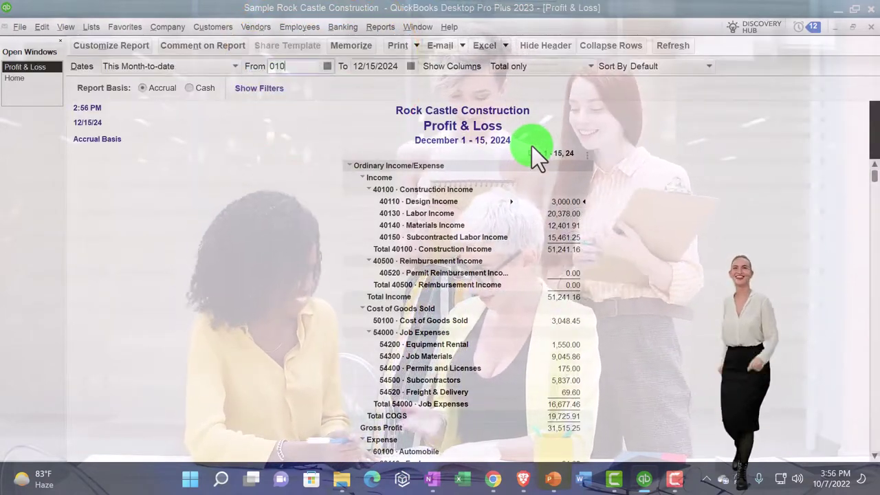
{"action": "key", "text": "Tab"}
{"action": "type", "text": "12/31/2024"}
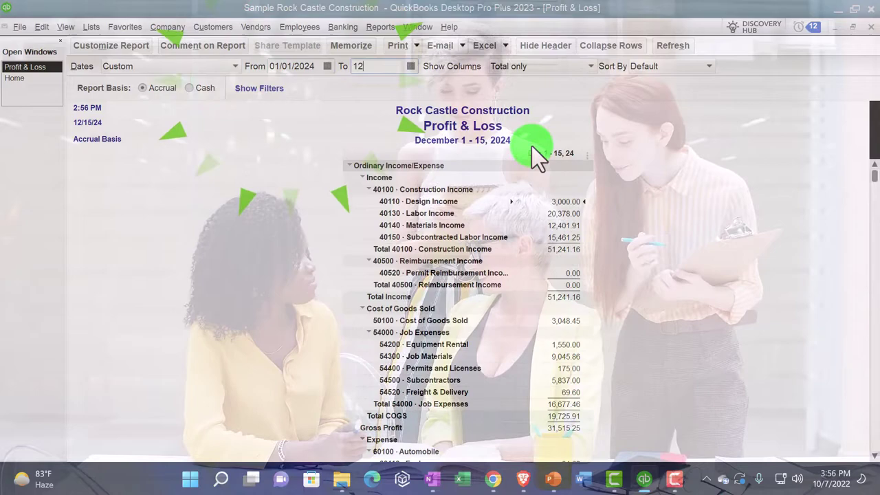
{"action": "key", "text": "Tab"}
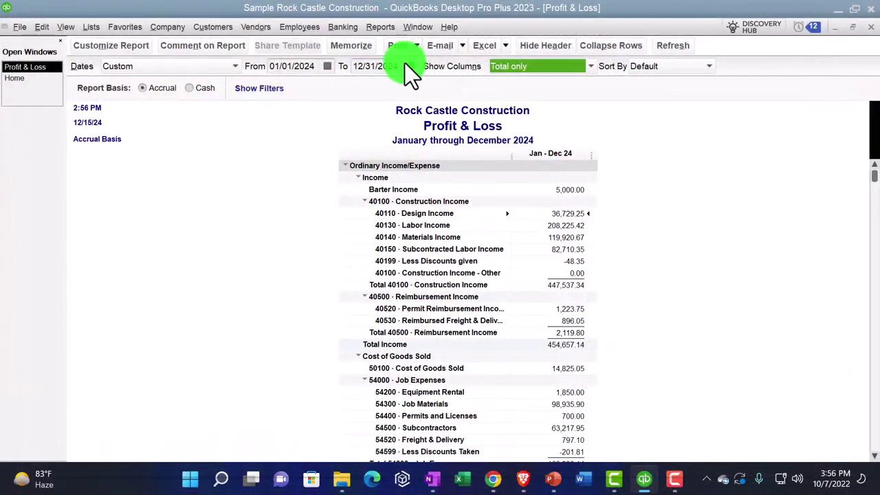
Customize the Profit & Loss report with a larger font size, applying it to all related fonts
{"action": "left_click", "coordinate": [130, 50]}
{"action": "left_click", "coordinate": [385, 32]}
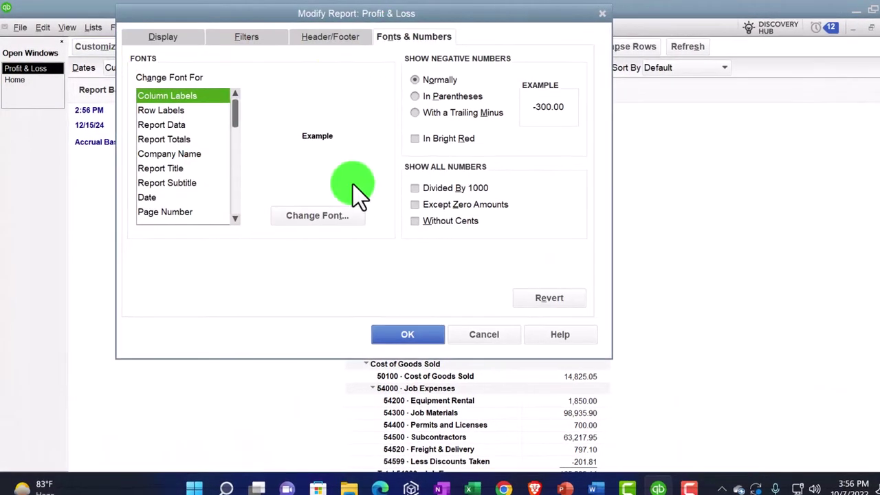
{"action": "left_click", "coordinate": [341, 216]}
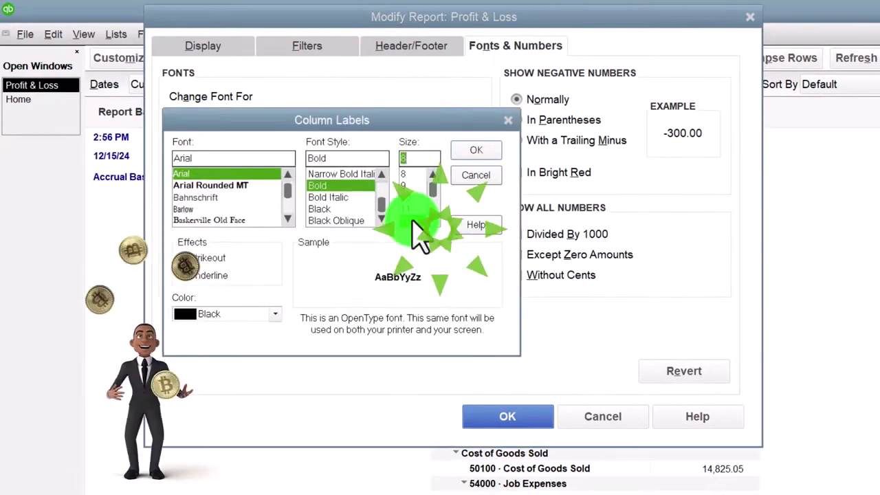
{"action": "left_click", "coordinate": [475, 151]}
{"action": "left_click", "coordinate": [486, 188]}
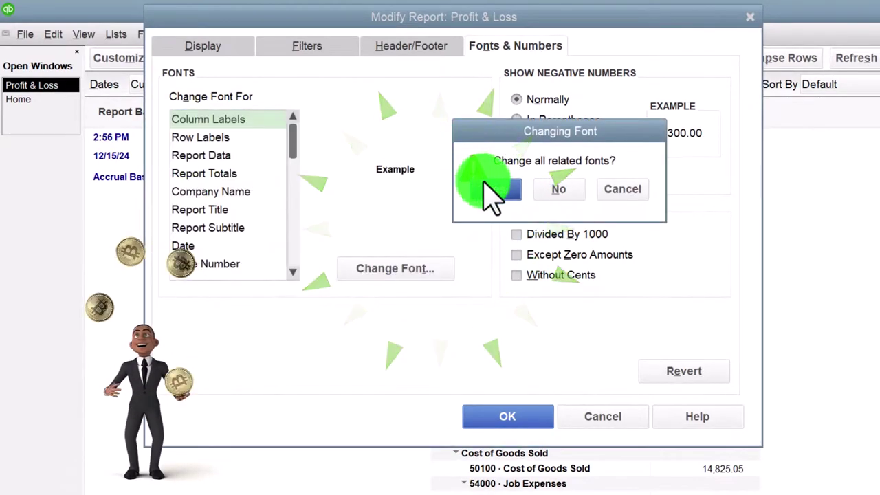
{"action": "left_click", "coordinate": [512, 412]}
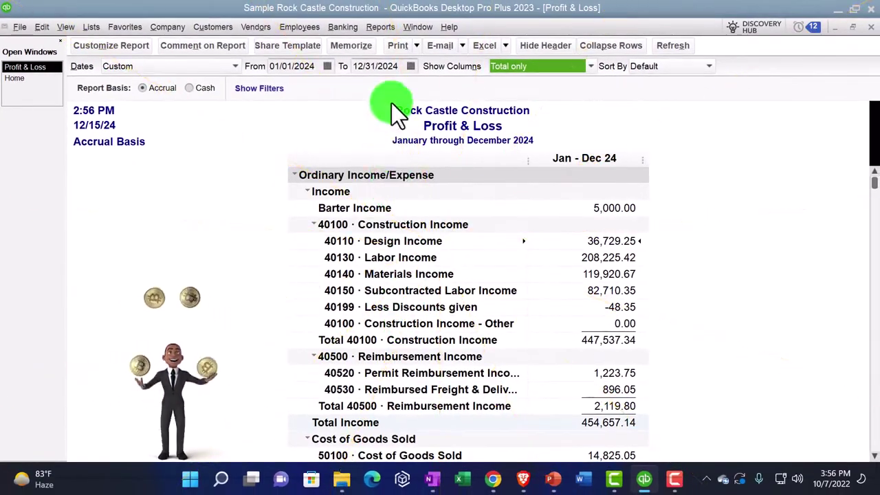
Open the Balance Sheet Standard report and set its dates to This Fiscal Year
{"action": "left_click", "coordinate": [379, 28]}
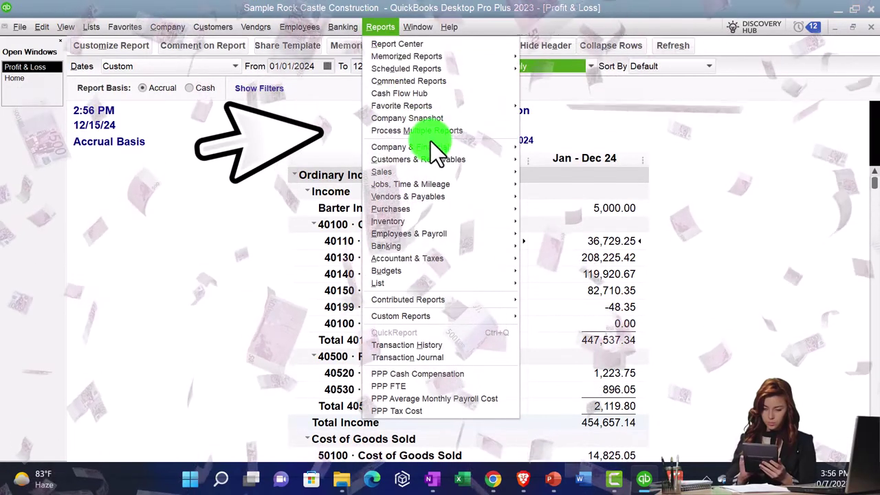
{"action": "mouse_move", "coordinate": [432, 142]}
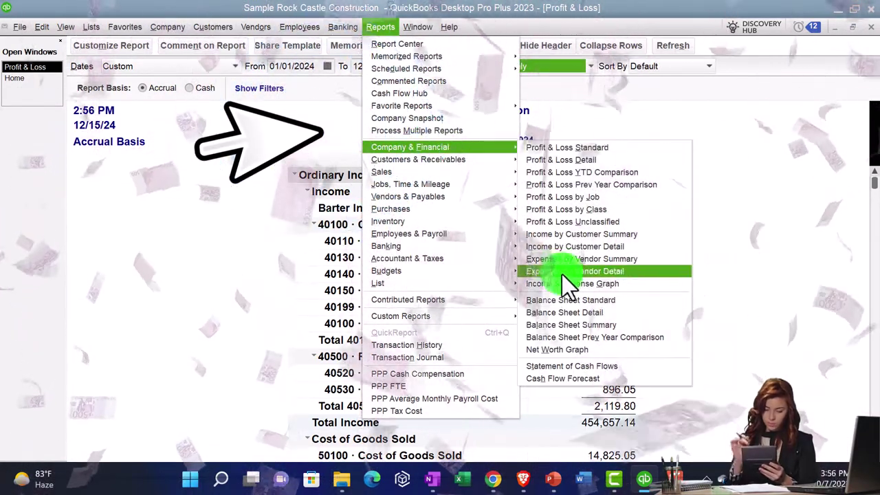
{"action": "left_click", "coordinate": [563, 301]}
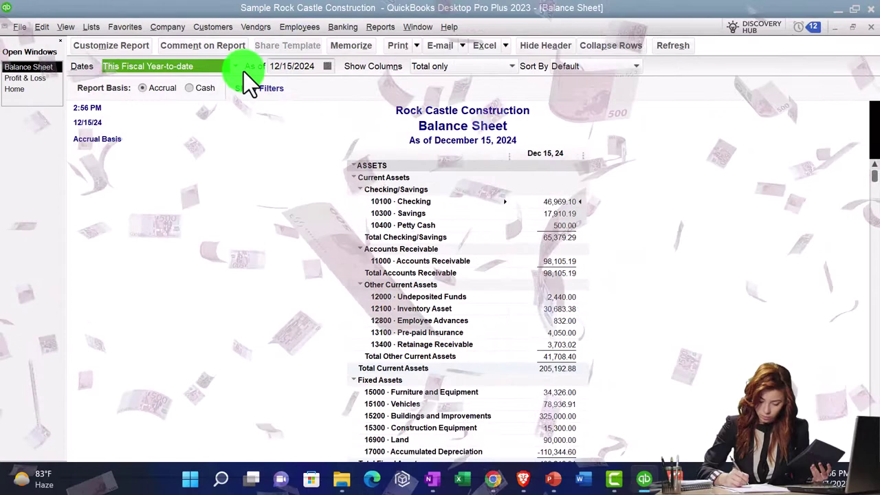
{"action": "left_click", "coordinate": [238, 66]}
{"action": "left_click", "coordinate": [178, 140]}
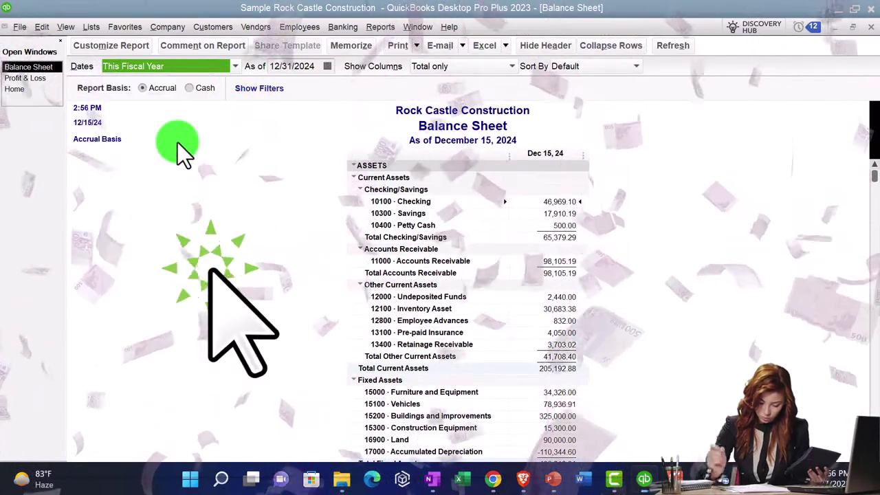
Customize the Balance Sheet report with a larger font size, applying it to all related fonts
{"action": "left_click", "coordinate": [129, 45]}
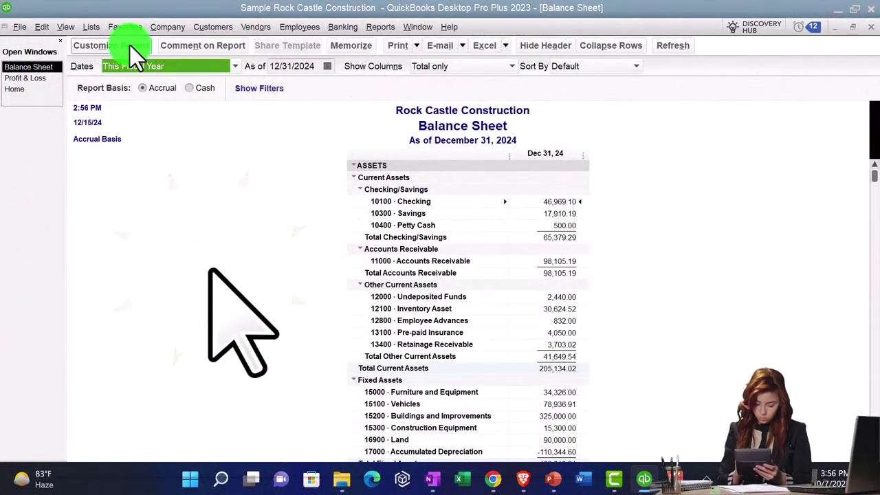
{"action": "left_click", "coordinate": [268, 36]}
{"action": "left_click", "coordinate": [225, 209]}
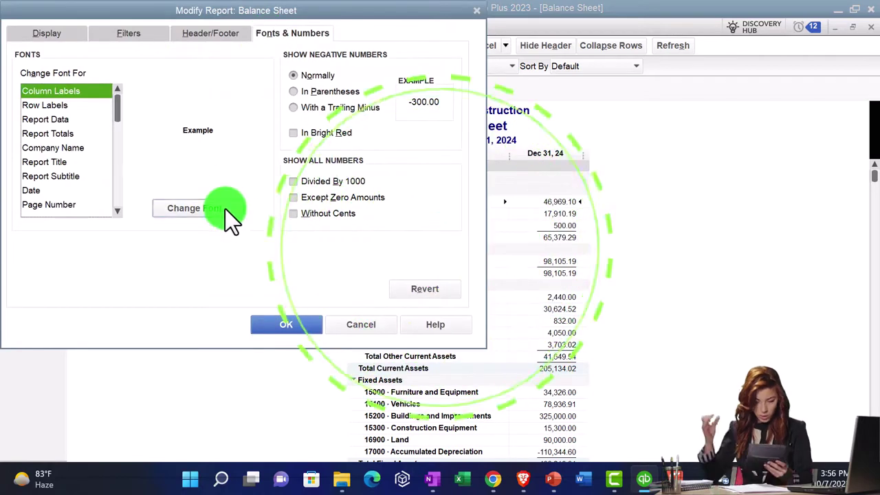
{"action": "left_click", "coordinate": [251, 118]}
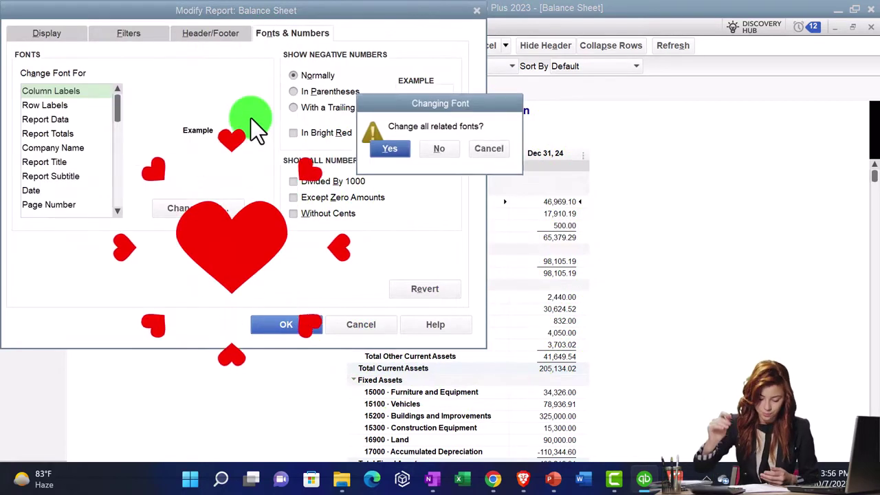
{"action": "left_click", "coordinate": [379, 144]}
{"action": "left_click", "coordinate": [306, 326]}
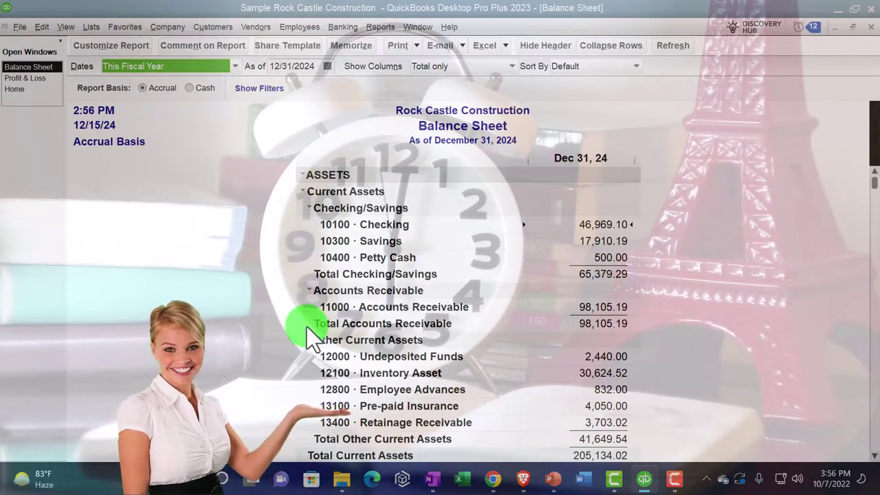
Examine the current and fixed asset accounts on the Balance Sheet, including Inventory Asset
{"action": "scroll", "coordinate": [250, 322], "scroll_direction": "down", "scroll_amount": 3}
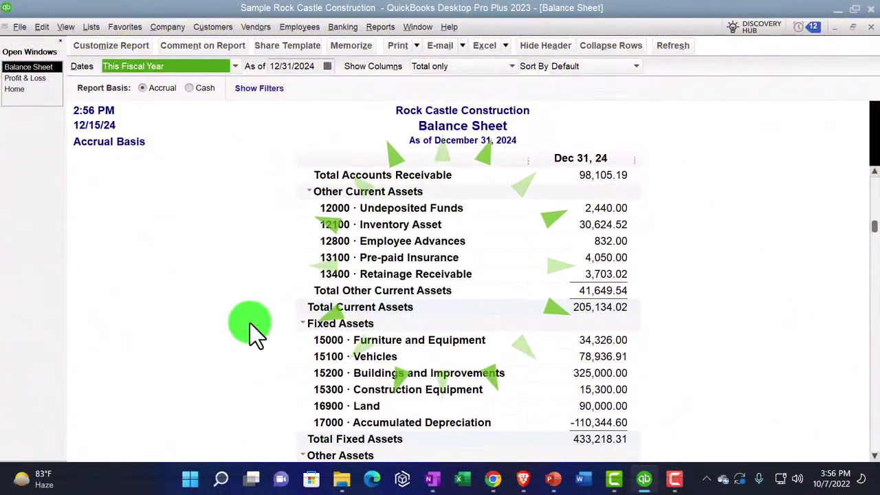
{"action": "scroll", "coordinate": [250, 322], "scroll_direction": "up", "scroll_amount": 3}
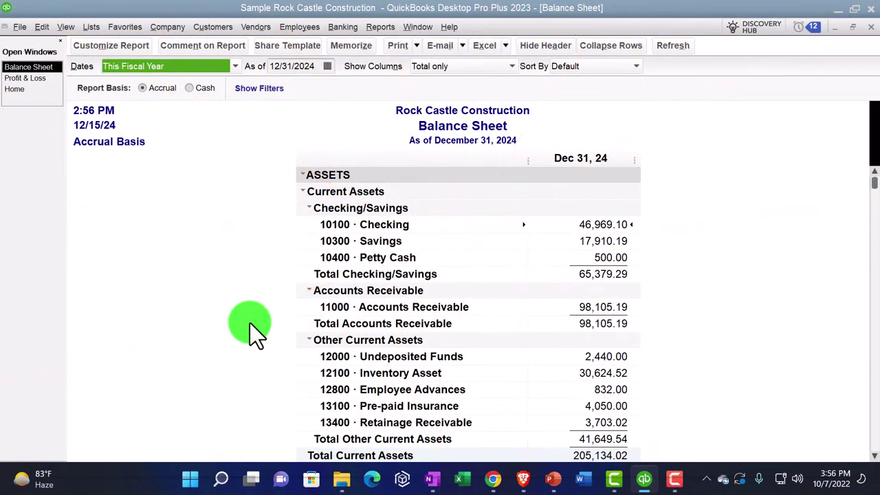
{"action": "scroll", "coordinate": [250, 323], "scroll_direction": "down", "scroll_amount": 1}
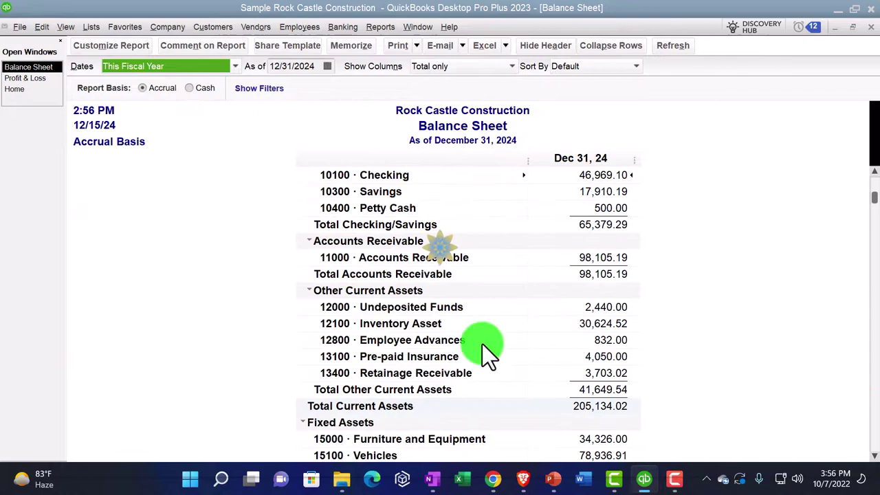
{"action": "scroll", "coordinate": [687, 326], "scroll_direction": "down", "scroll_amount": 2}
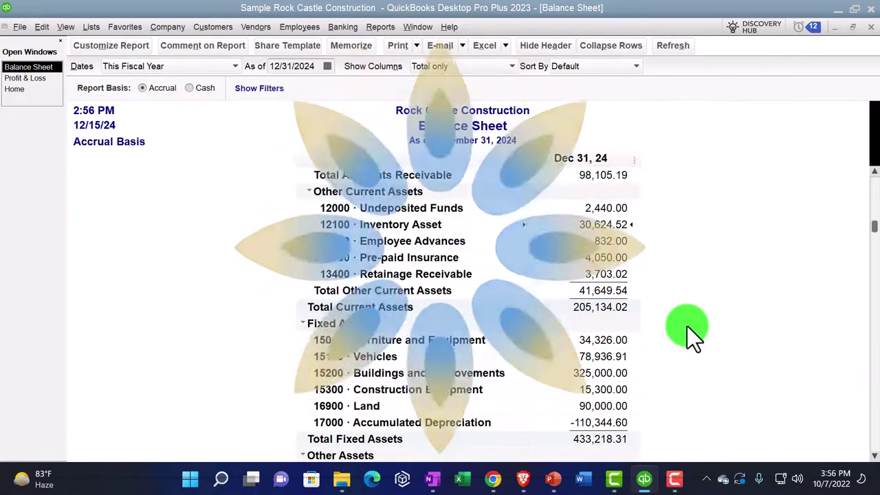
{"action": "scroll", "coordinate": [687, 326], "scroll_direction": "down", "scroll_amount": 1}
{"action": "scroll", "coordinate": [688, 326], "scroll_direction": "up", "scroll_amount": 1}
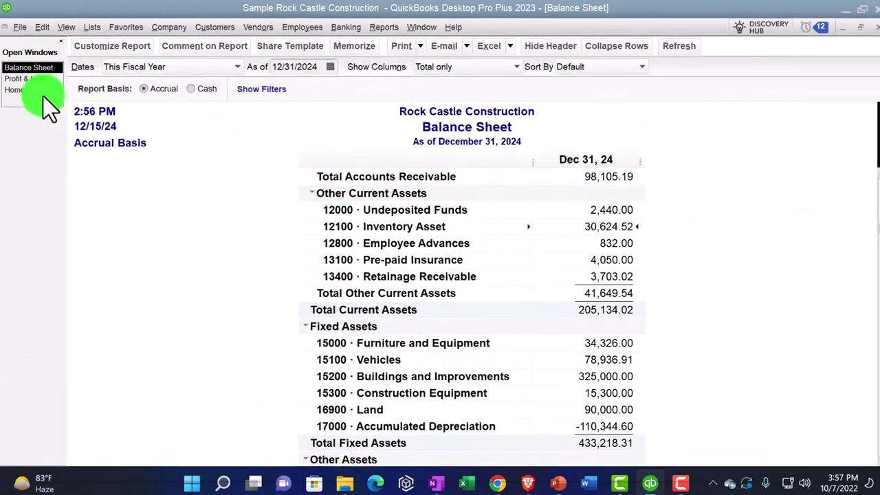
From the home page, open the bill form for receiving inventory, page back to the Thomas Kitchen & Bath bill, and close the form
{"action": "left_click", "coordinate": [33, 90]}
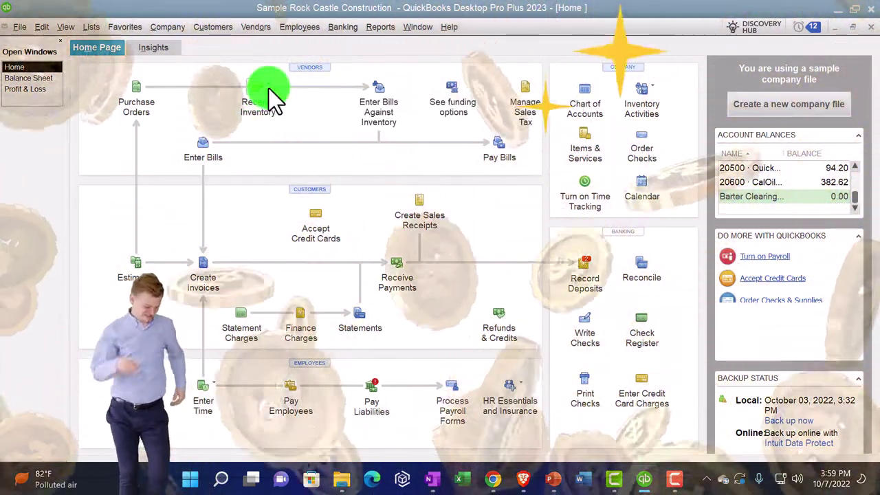
{"action": "left_click", "coordinate": [269, 89]}
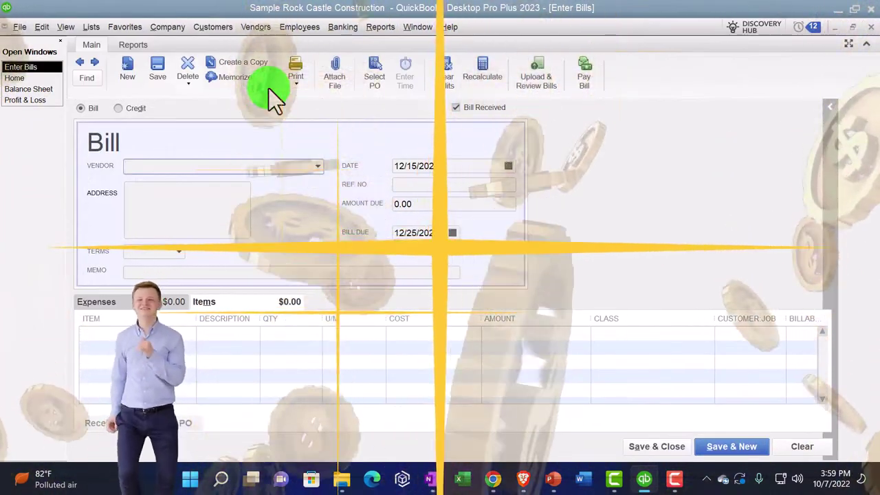
{"action": "left_click", "coordinate": [80, 64]}
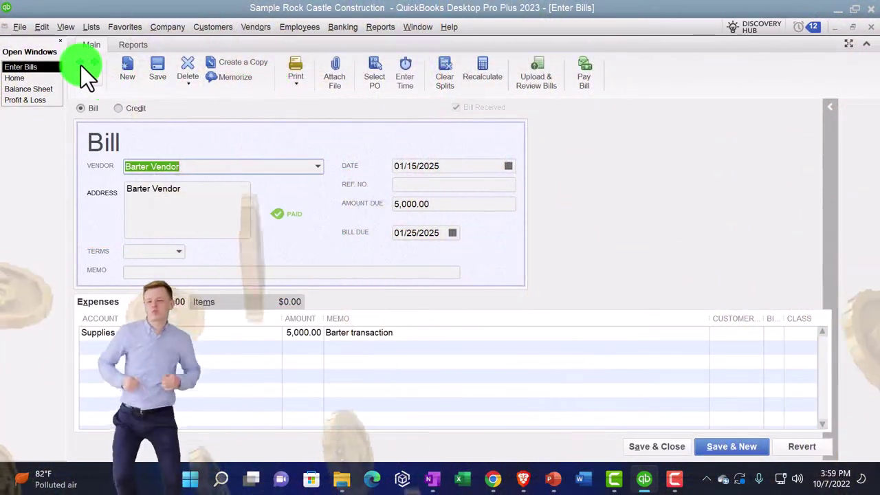
{"action": "left_click", "coordinate": [81, 63]}
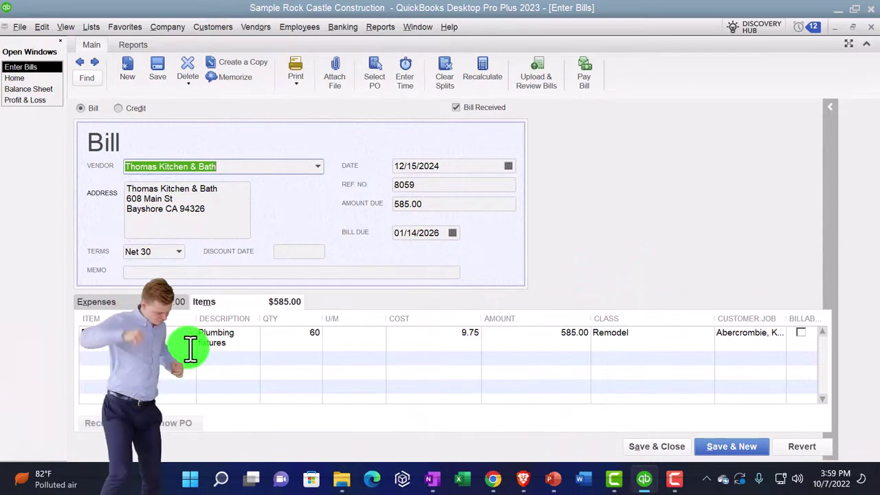
{"action": "left_click", "coordinate": [870, 29]}
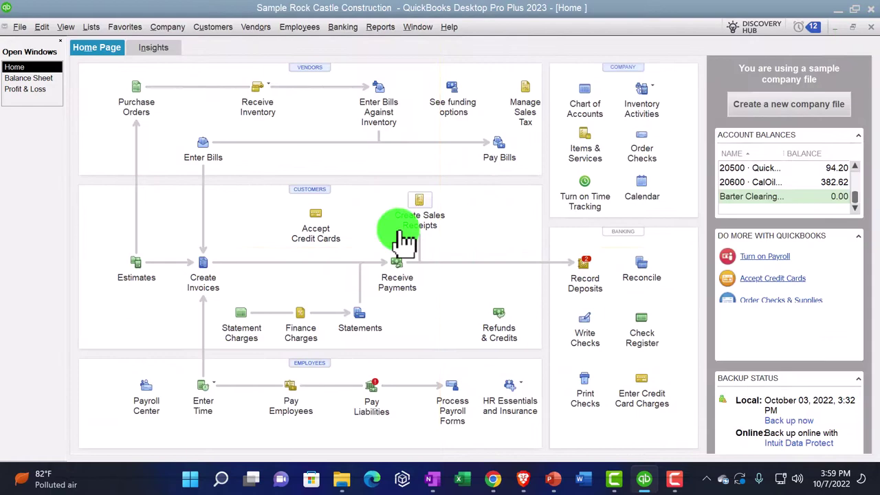
From the home page, open the customer invoice form, page back to the 12/15/2024 kitchen job invoice, and close the form
{"action": "left_click", "coordinate": [218, 275]}
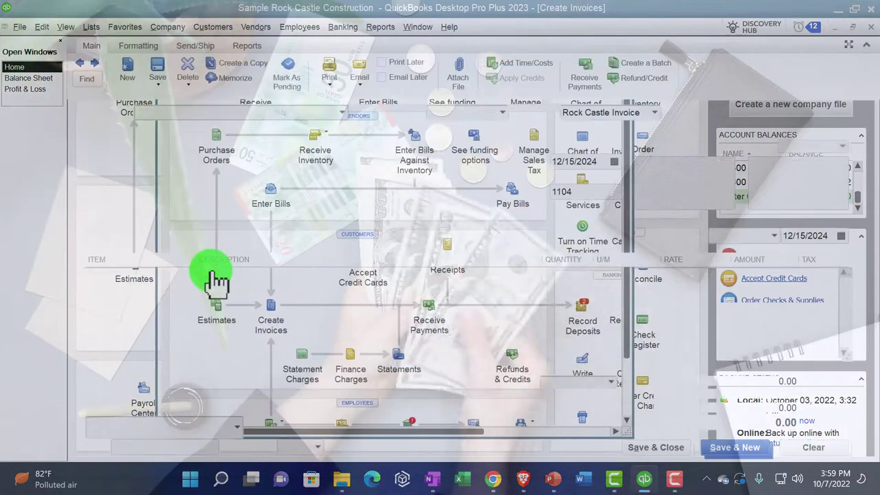
{"action": "left_click", "coordinate": [79, 63]}
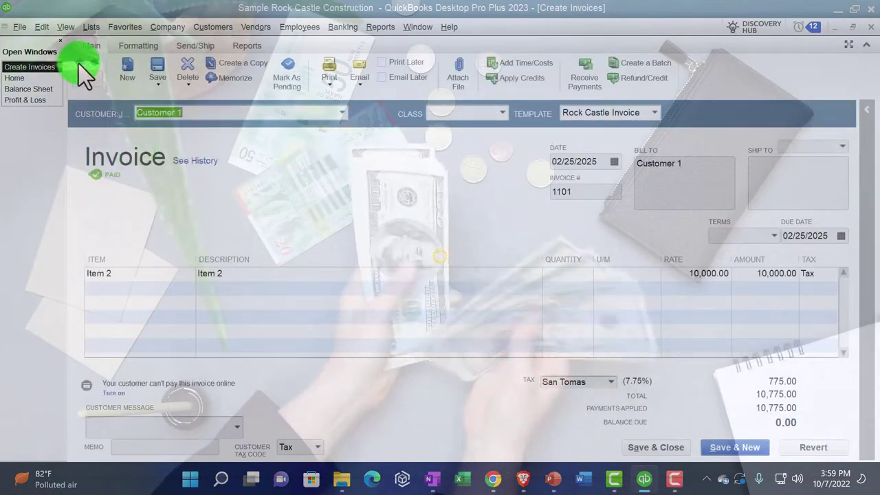
{"action": "left_click", "coordinate": [78, 63]}
{"action": "left_click", "coordinate": [78, 63]}
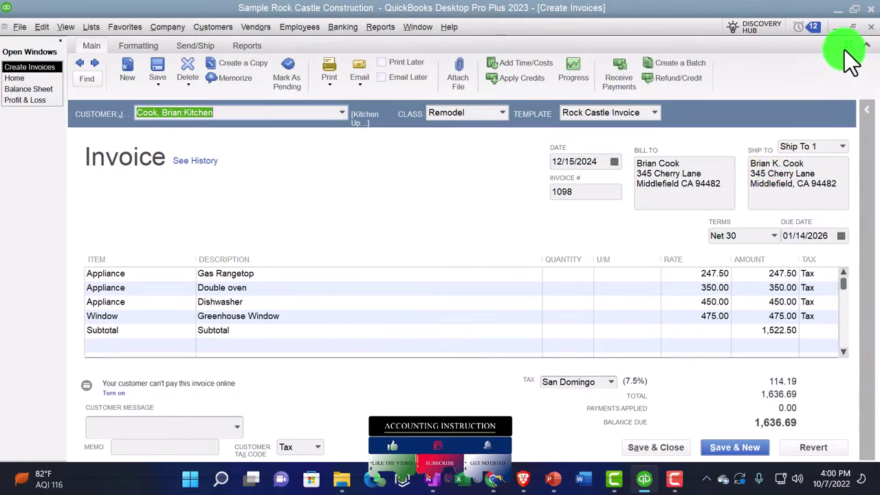
{"action": "left_click", "coordinate": [870, 27]}
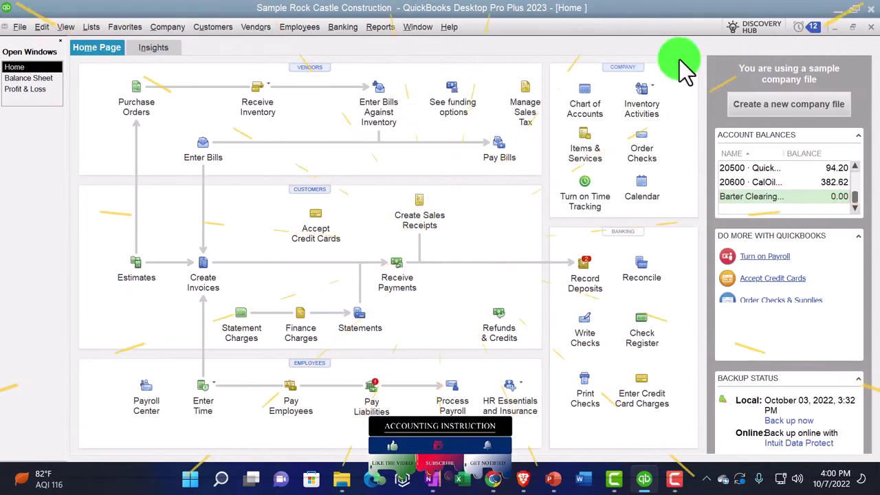
Return to the Balance Sheet report, and open the Report Center in a maximized window
{"action": "left_click", "coordinate": [44, 79]}
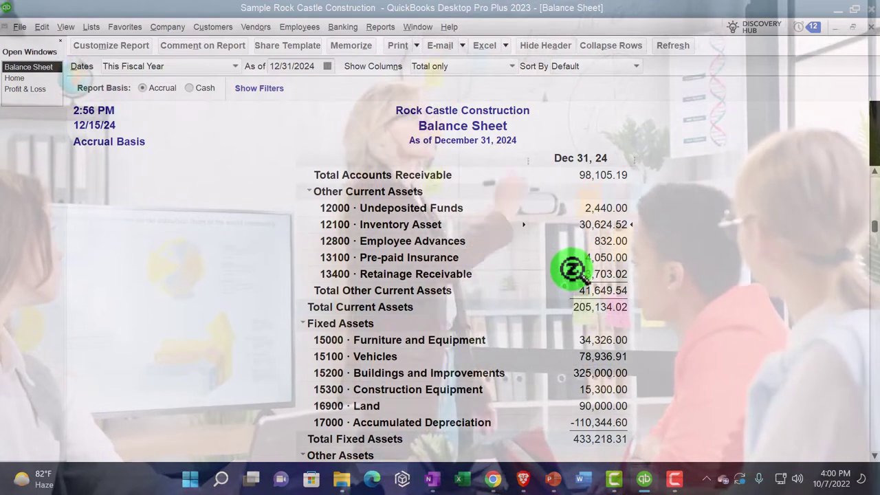
{"action": "left_click", "coordinate": [381, 27]}
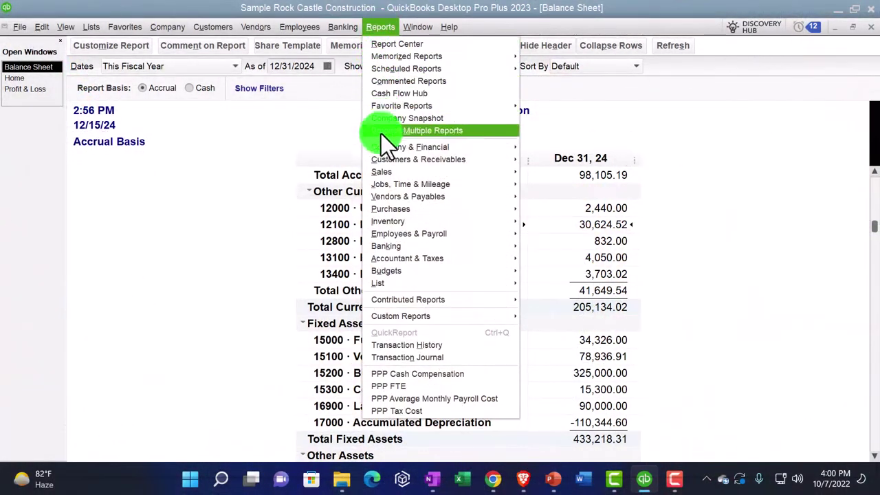
{"action": "mouse_move", "coordinate": [392, 223]}
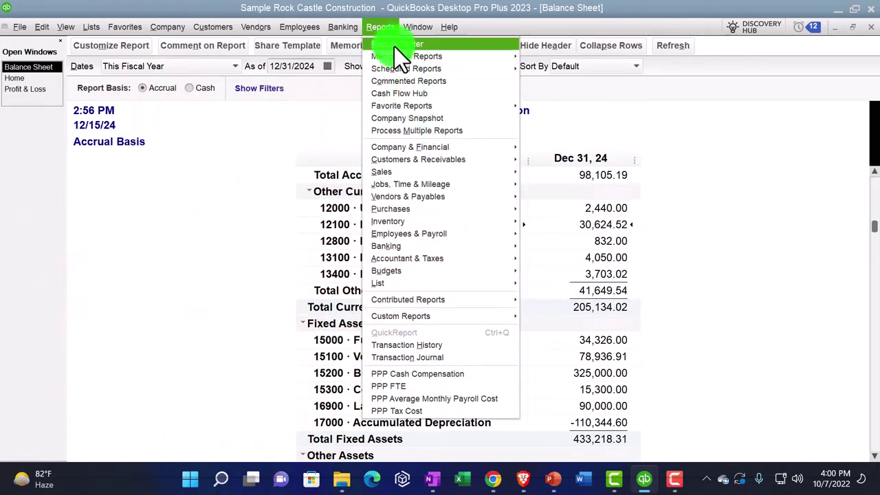
{"action": "left_click", "coordinate": [449, 42]}
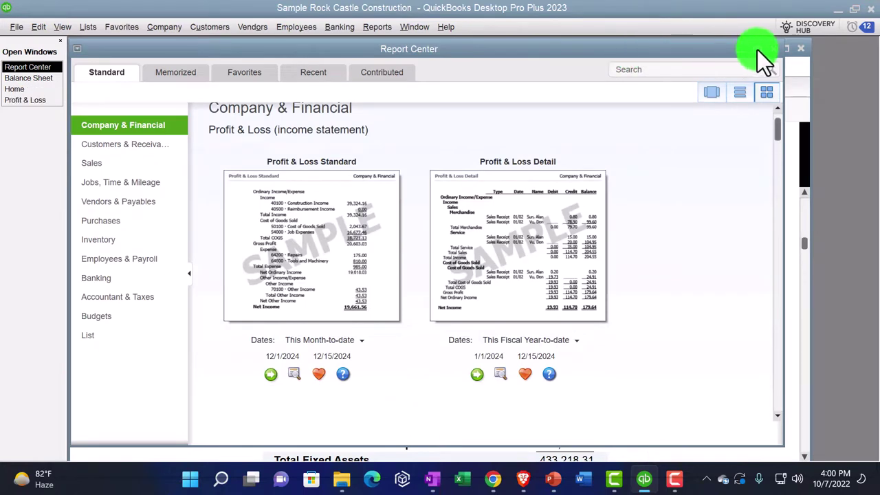
{"action": "double_click", "coordinate": [757, 50]}
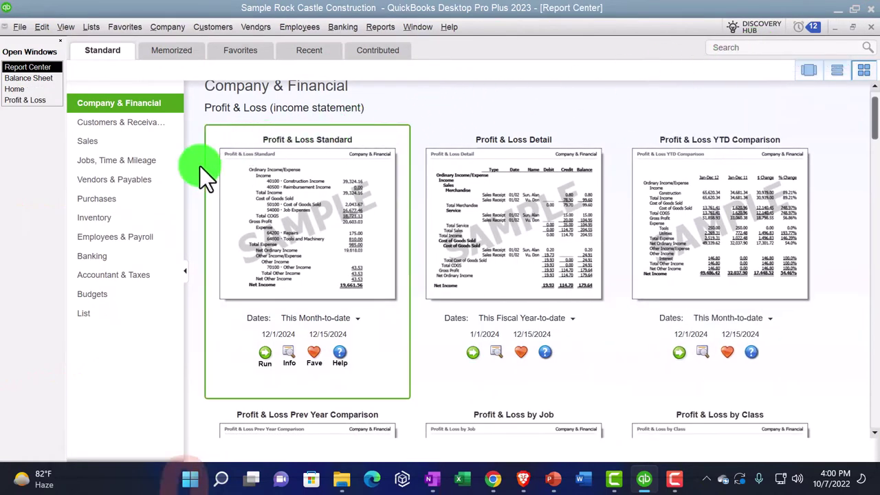
Run the Inventory Valuation Summary report from the Inventory category and set its dates to This Fiscal Year
{"action": "left_click", "coordinate": [120, 219]}
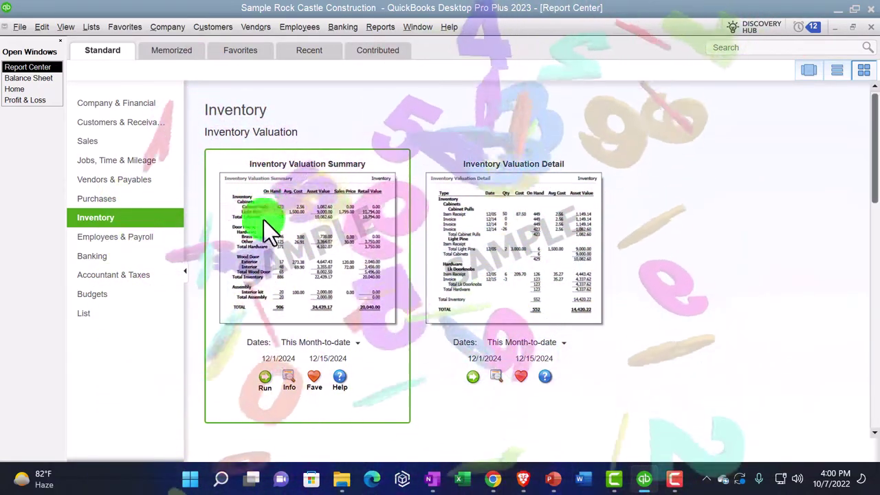
{"action": "left_click", "coordinate": [264, 380]}
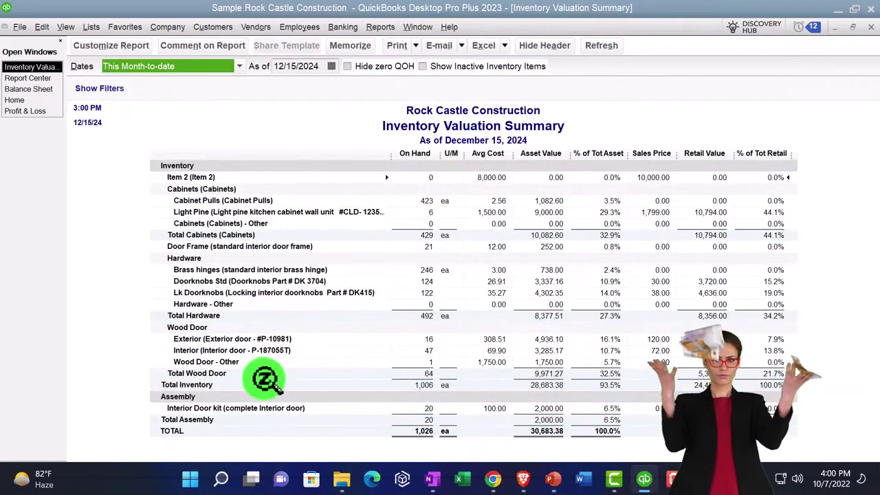
{"action": "left_click", "coordinate": [239, 66]}
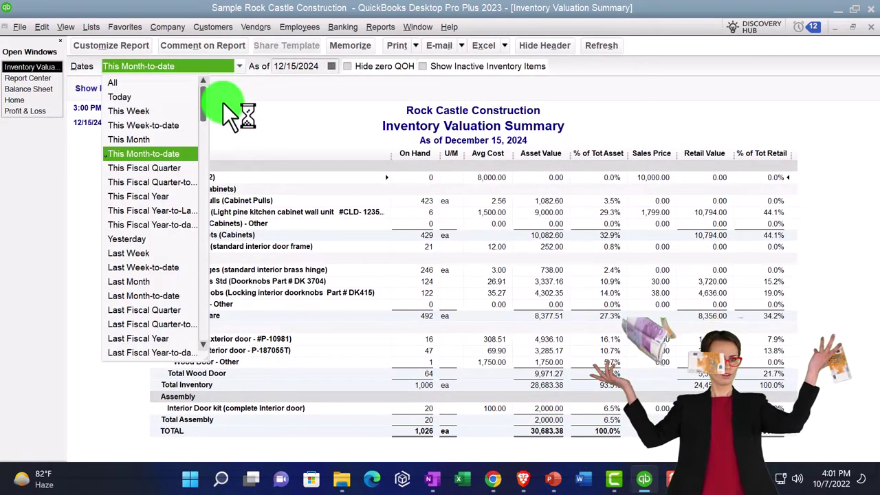
{"action": "left_click", "coordinate": [169, 196]}
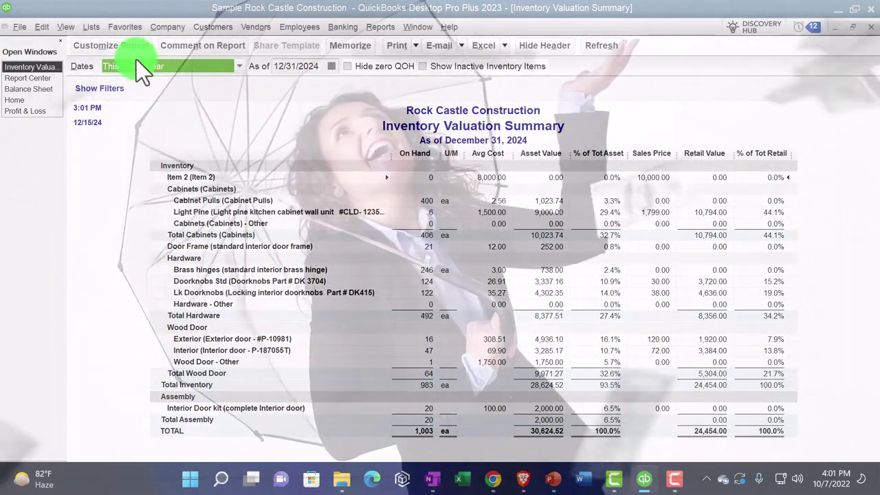
Customize the Inventory Valuation Summary with a larger column label font size, applying the change to all related fonts
{"action": "left_click", "coordinate": [124, 51]}
{"action": "left_click", "coordinate": [282, 35]}
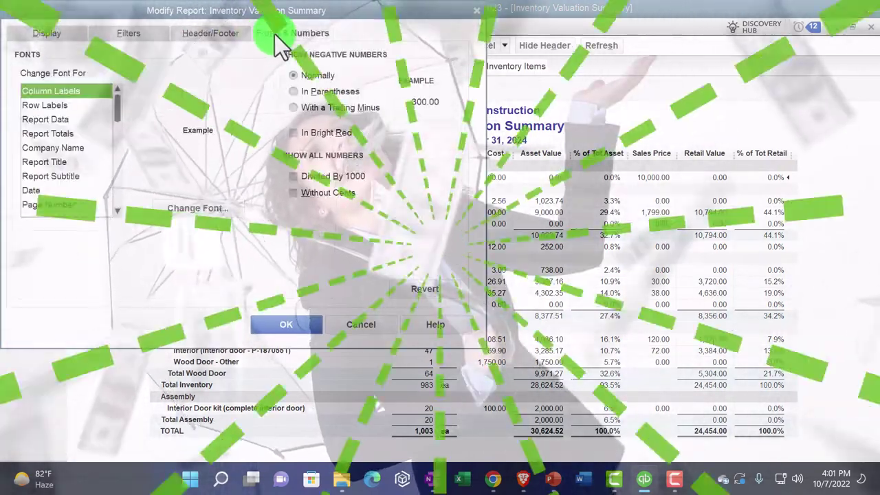
{"action": "left_click", "coordinate": [230, 207]}
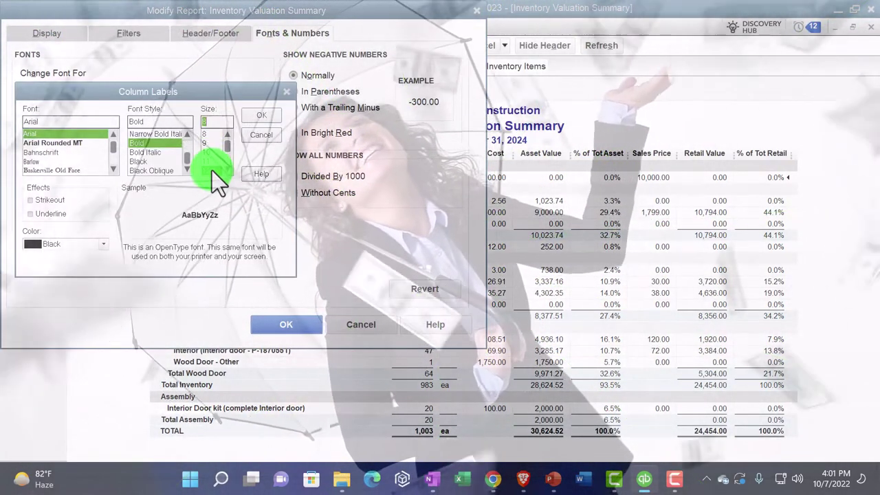
{"action": "left_click", "coordinate": [266, 116]}
{"action": "key", "text": "Return"}
{"action": "left_click", "coordinate": [396, 149]}
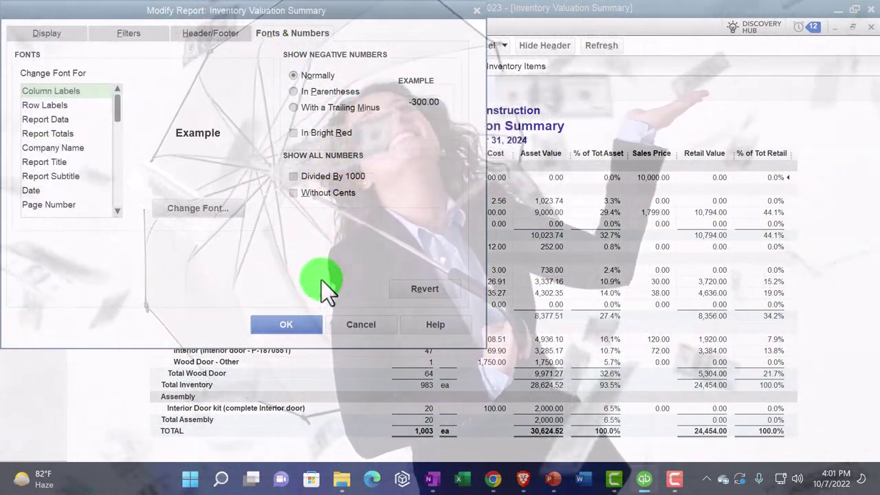
{"action": "left_click", "coordinate": [302, 325]}
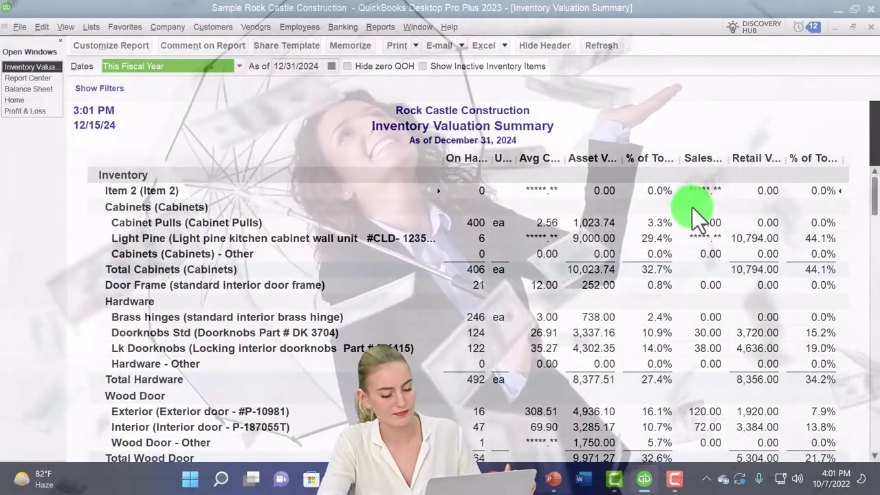
Widen the Inventory Valuation Summary columns so their headings and amounts fit, keeping the On Hand, Avg Cost and Asset Value columns in view
{"action": "left_click_drag", "start_coordinate": [729, 159], "coordinate": [739, 158]}
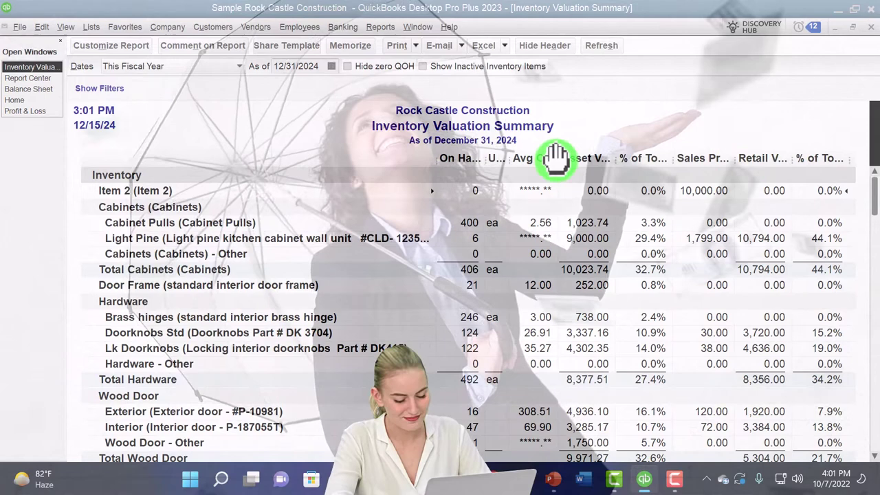
{"action": "mouse_move", "coordinate": [556, 158]}
{"action": "left_mouse_down"}
{"action": "mouse_move", "coordinate": [585, 158]}
{"action": "mouse_move", "coordinate": [474, 157]}
{"action": "mouse_move", "coordinate": [548, 158]}
{"action": "left_mouse_up"}
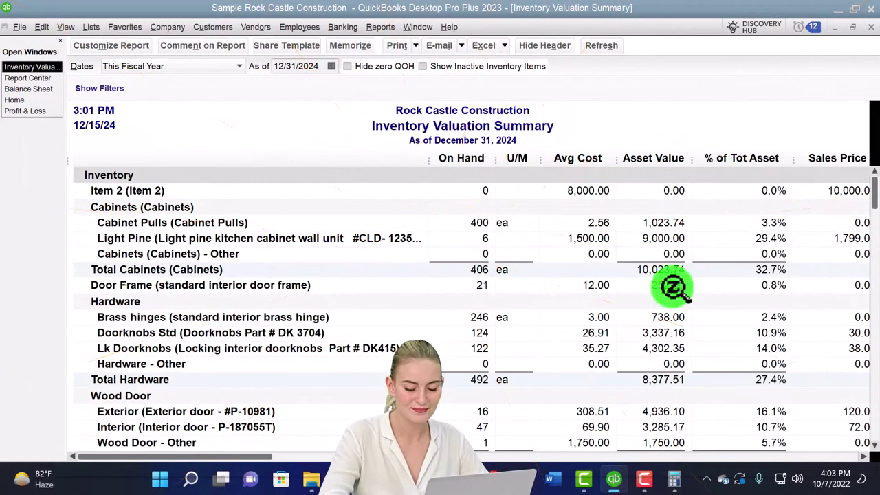
{"action": "left_click_drag", "start_coordinate": [314, 458], "coordinate": [216, 458]}
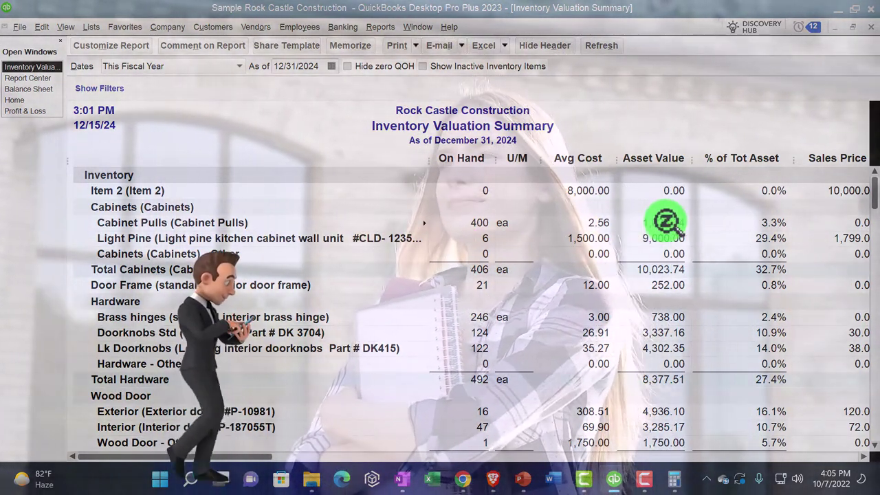
In the Windows Calculator, multiply the Cabinet Pulls quantity of 400 by the 2.56 average cost, and return to the report
{"action": "key", "text": "XF86Calculator"}
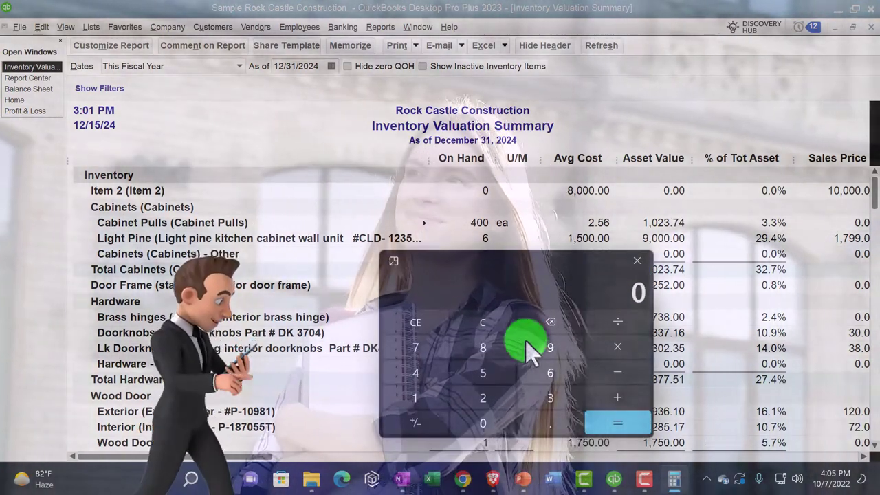
{"action": "type", "text": "400*2"}
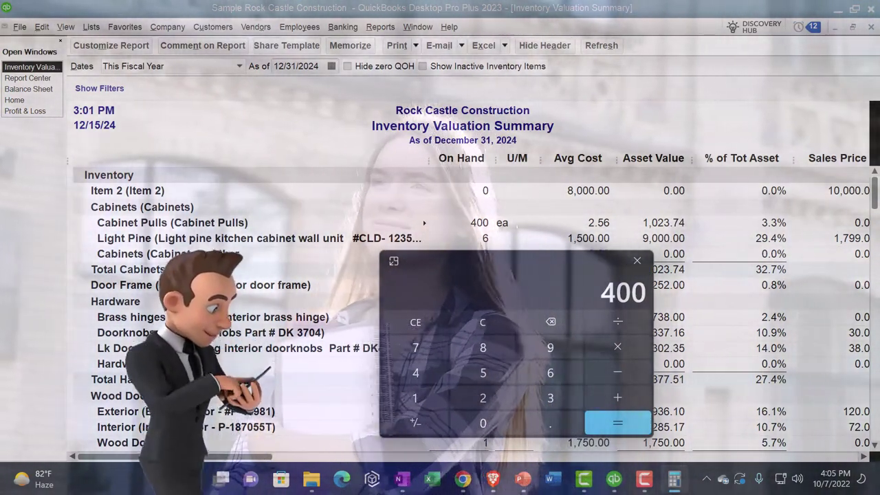
{"action": "type", "text": ".56"}
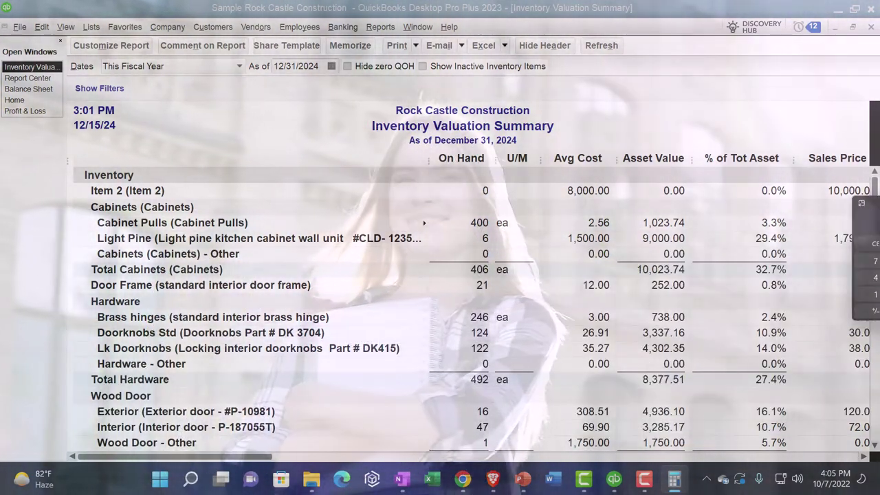
{"action": "left_click", "coordinate": [801, 193]}
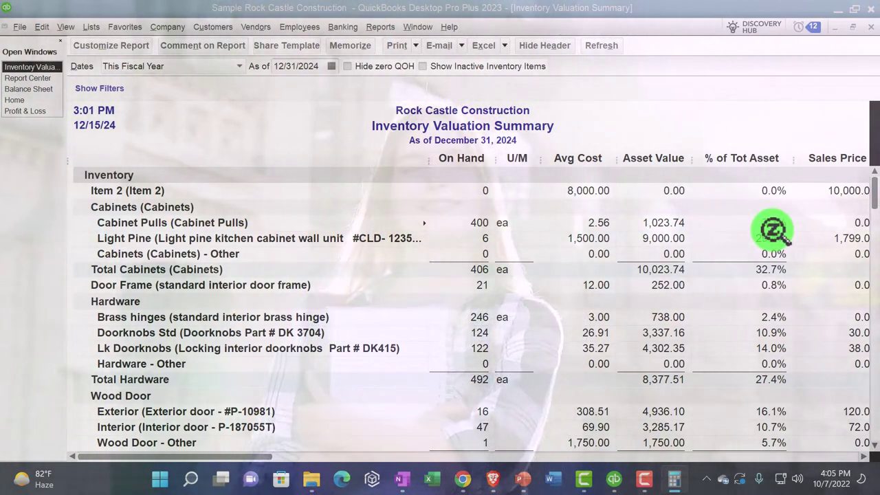
In the calculator, divide the Total Cabinets asset value of 10,023.74 by the report's total asset value of 30,624.52
{"action": "left_click", "coordinate": [674, 479]}
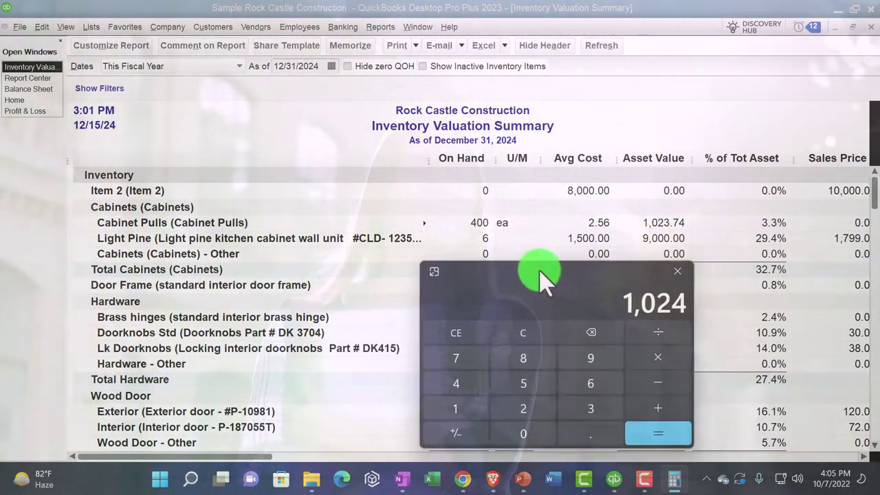
{"action": "left_click_drag", "start_coordinate": [541, 275], "coordinate": [653, 295]}
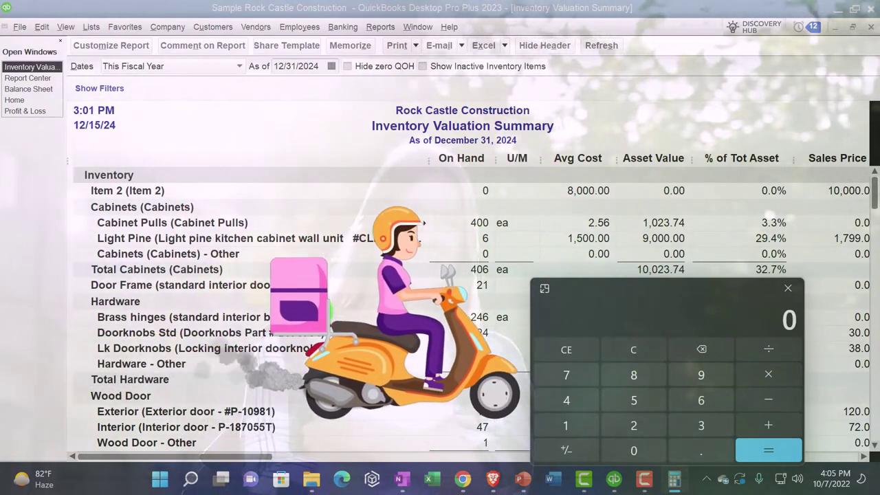
{"action": "type", "text": "10,023.7"}
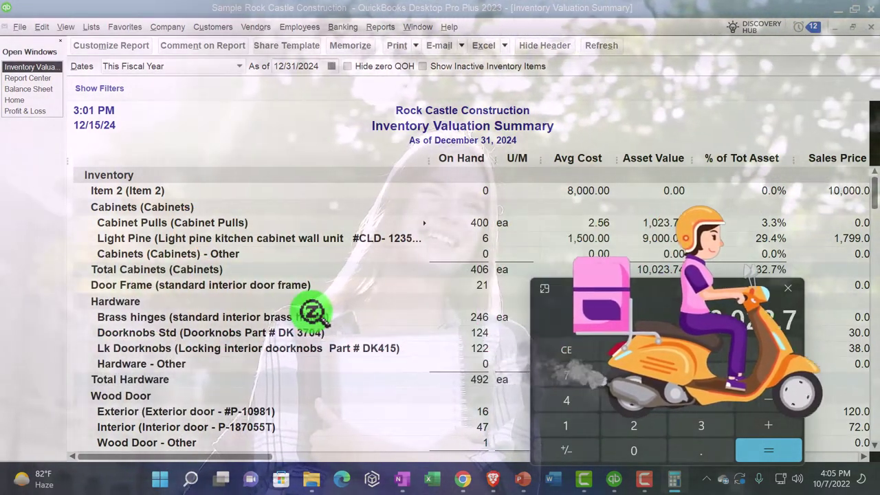
{"action": "type", "text": "4"}
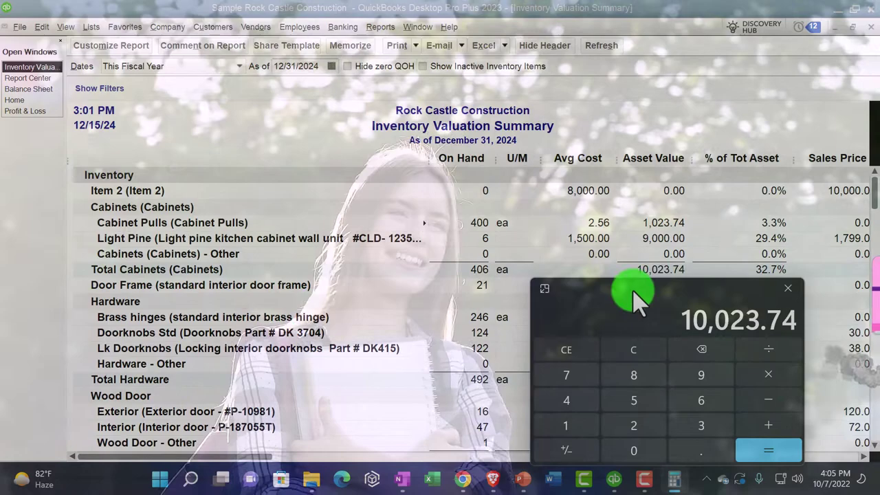
{"action": "left_click_drag", "start_coordinate": [633, 296], "coordinate": [388, 253]}
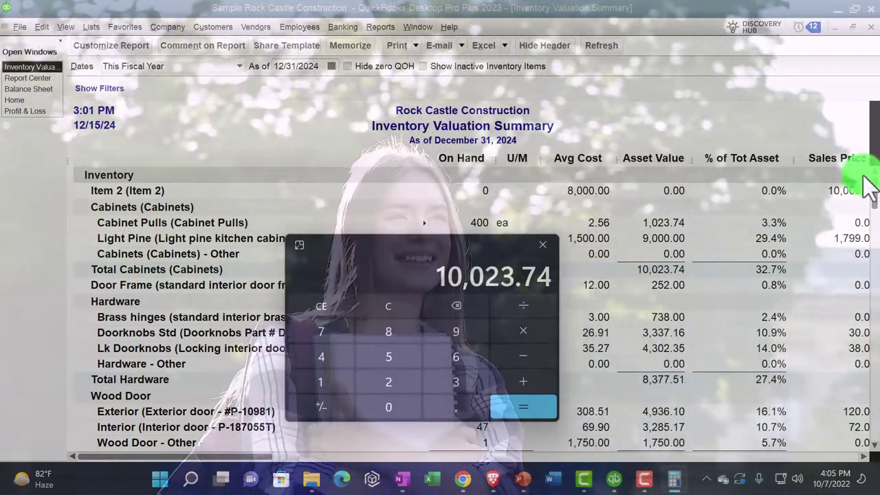
{"action": "left_click_drag", "start_coordinate": [877, 196], "coordinate": [853, 434]}
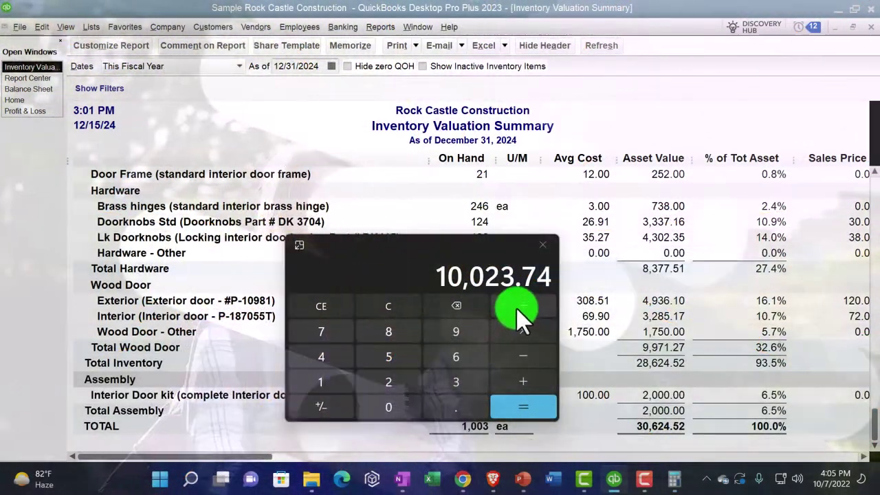
{"action": "left_click", "coordinate": [521, 318]}
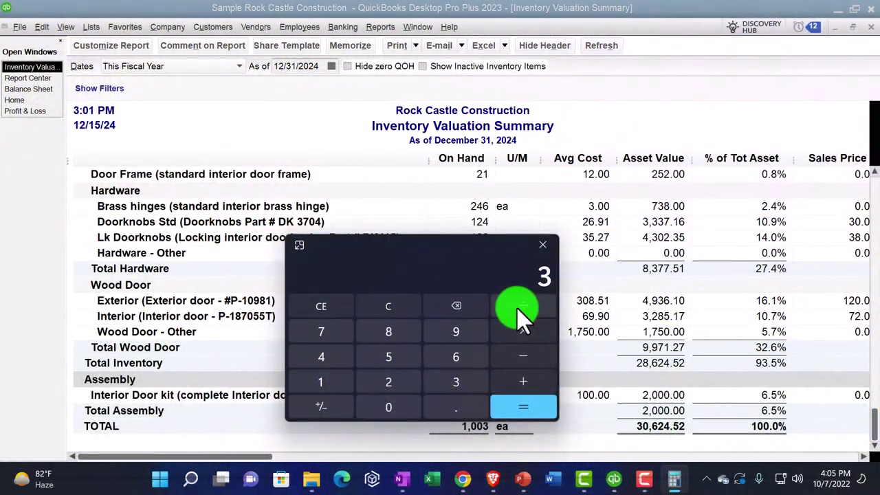
{"action": "type", "text": "30624.52"}
{"action": "key", "text": "Return"}
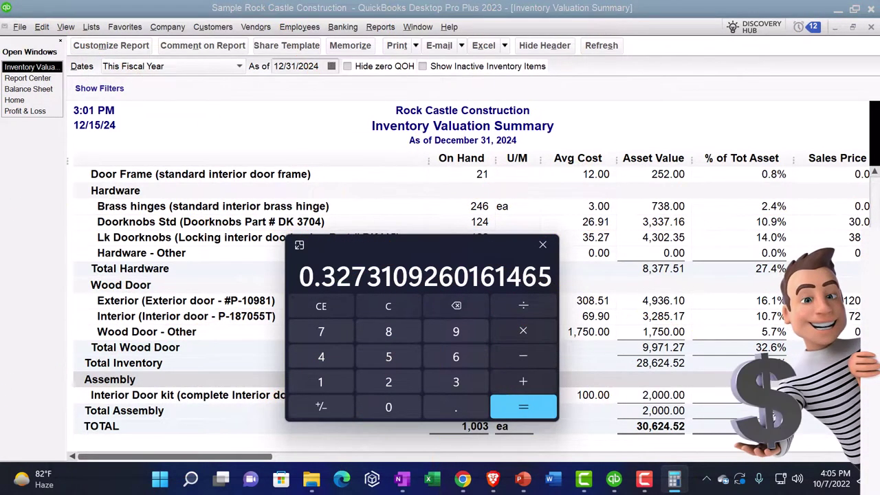
Compare the calculated ratio with the Total Cabinets percentage of total assets on the report, and put the calculator away
{"action": "left_click", "coordinate": [874, 171]}
{"action": "scroll", "coordinate": [857, 258], "scroll_direction": "up", "scroll_amount": 2}
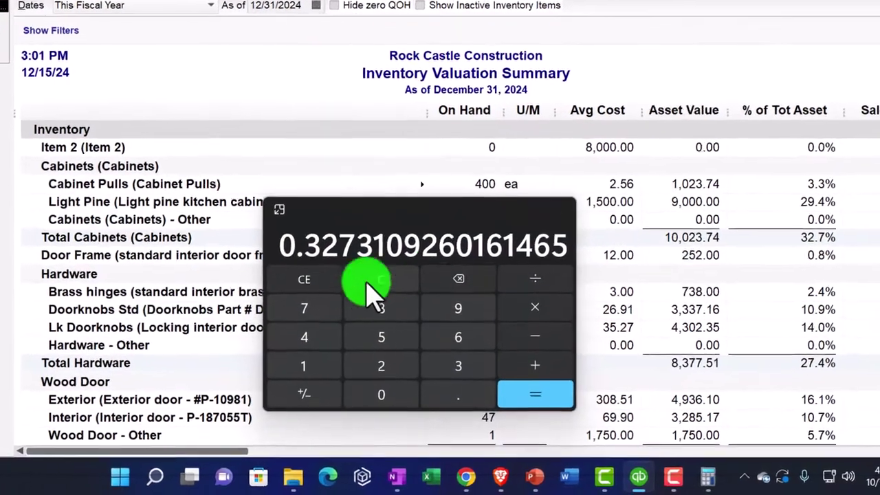
{"action": "left_click", "coordinate": [338, 249]}
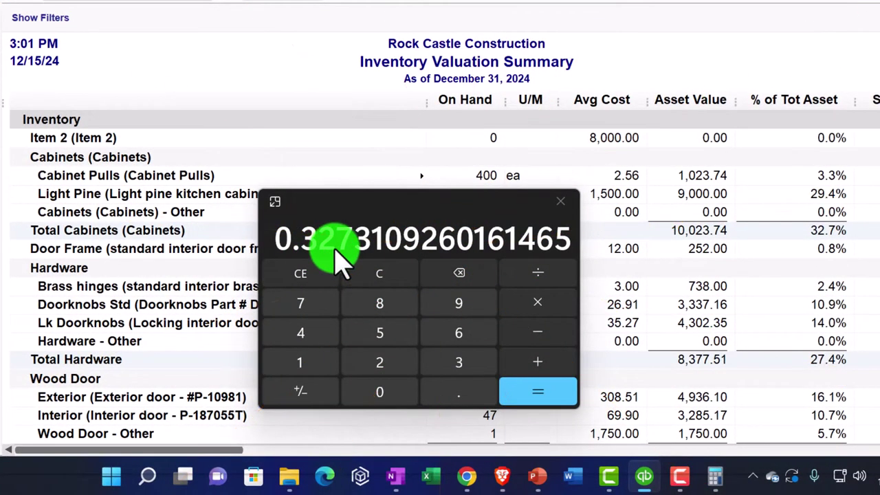
{"action": "left_click", "coordinate": [715, 476]}
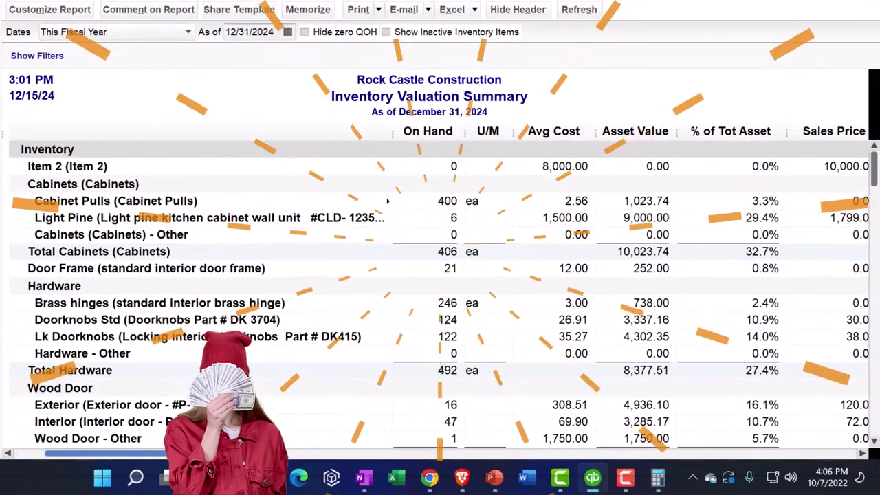
Examine the Sales Price, Retail Value and percentage of total retail columns of the Inventory Valuation Summary alongside the cost-based columns
{"action": "left_click_drag", "start_coordinate": [329, 455], "coordinate": [357, 455]}
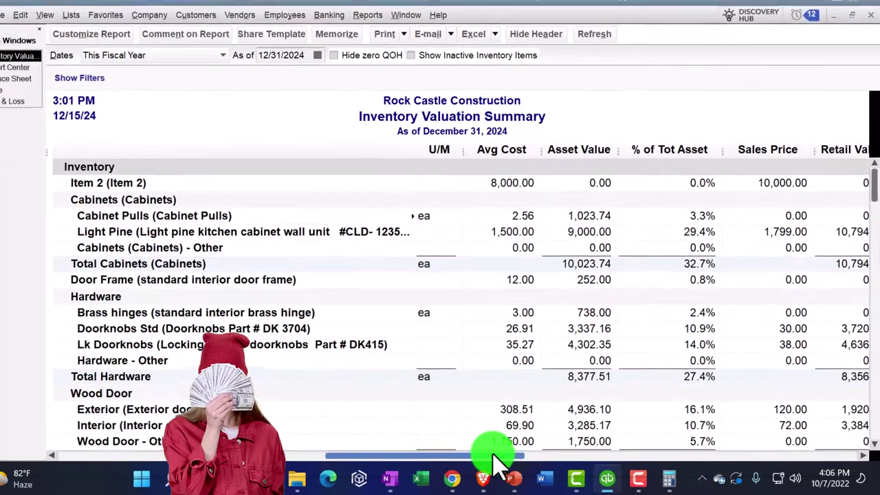
{"action": "left_click_drag", "start_coordinate": [491, 455], "coordinate": [763, 454]}
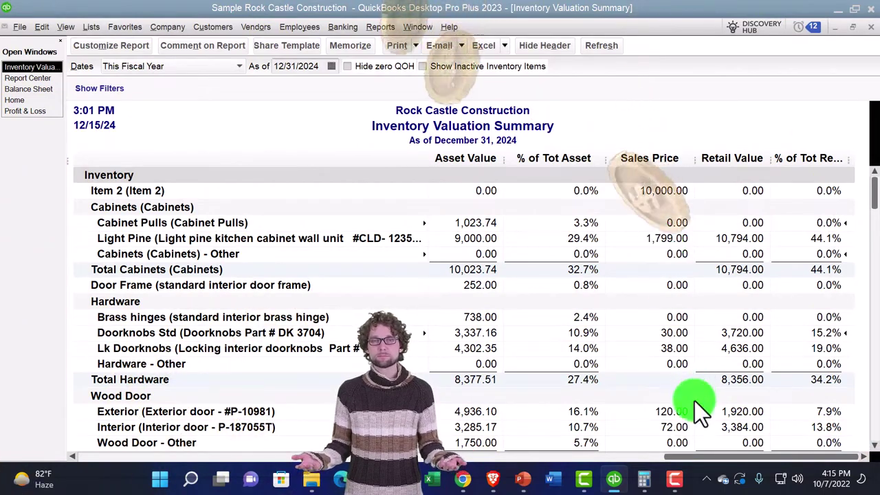
{"action": "left_click_drag", "start_coordinate": [697, 457], "coordinate": [573, 454]}
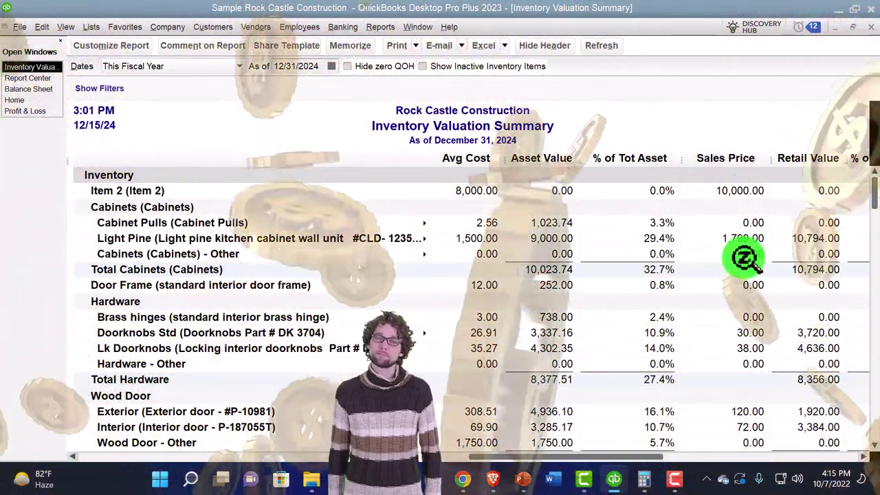
{"action": "left_click", "coordinate": [688, 457]}
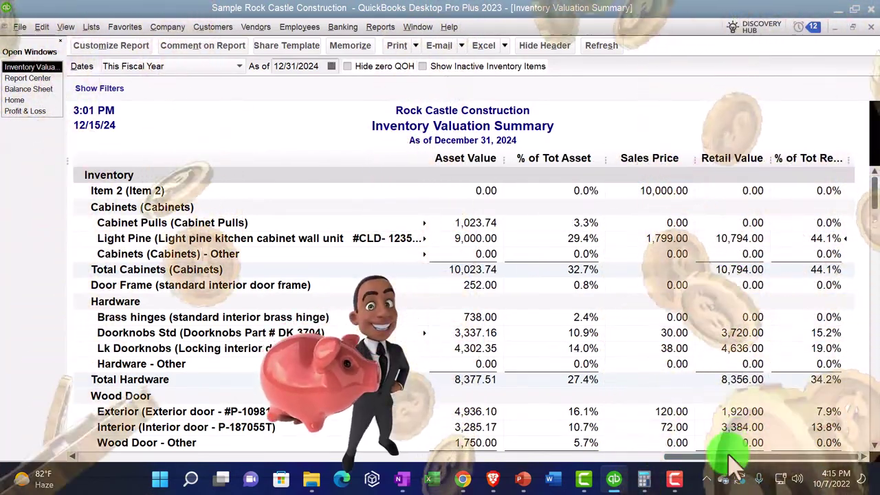
In the calculator, multiply the Light Pine quantity of 6 by its 1,799 sales price, compare with the Retail Value column, and close the calculator
{"action": "left_click_drag", "start_coordinate": [718, 456], "coordinate": [145, 416]}
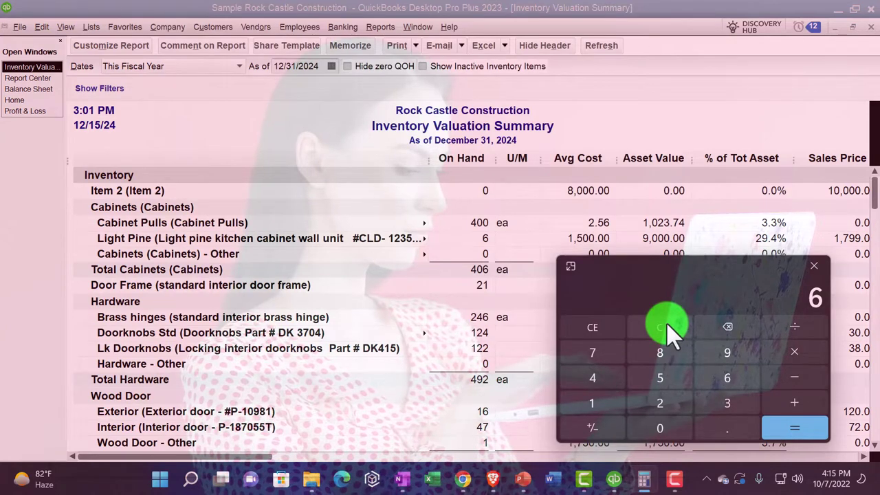
{"action": "left_click_drag", "start_coordinate": [268, 462], "coordinate": [608, 454]}
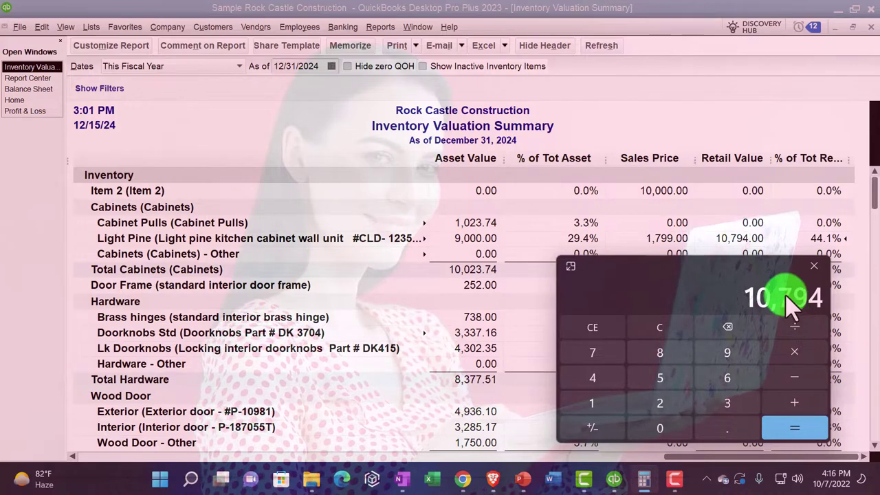
{"action": "key", "text": "alt+F4"}
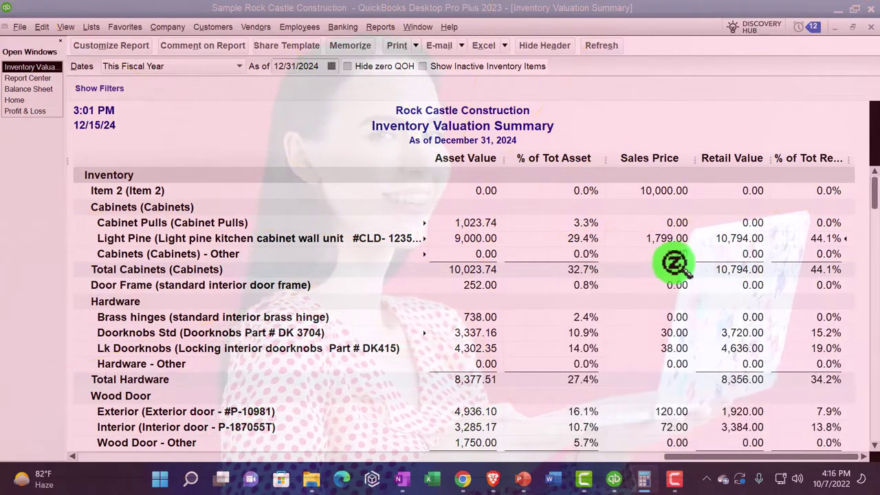
Compare the total asset value on the Inventory Valuation Summary with the Inventory Asset account on the Balance Sheet
{"action": "left_click_drag", "start_coordinate": [688, 456], "coordinate": [298, 455]}
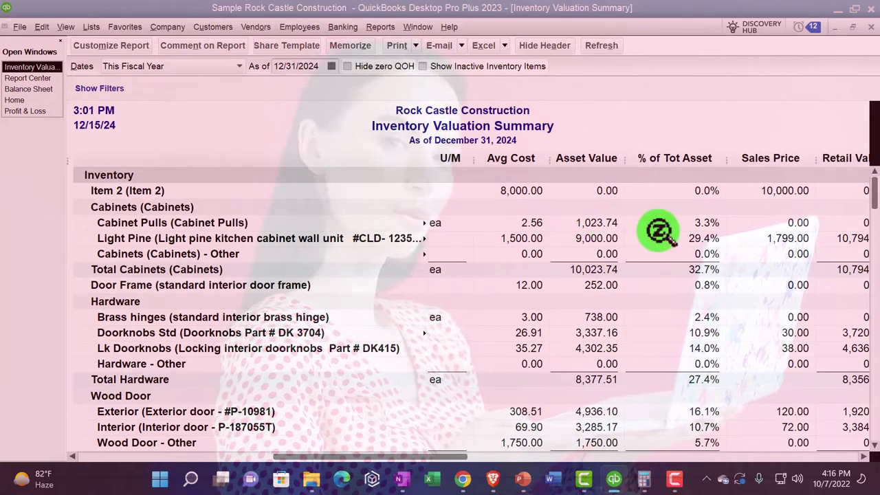
{"action": "scroll", "coordinate": [606, 246], "scroll_direction": "down", "scroll_amount": 3}
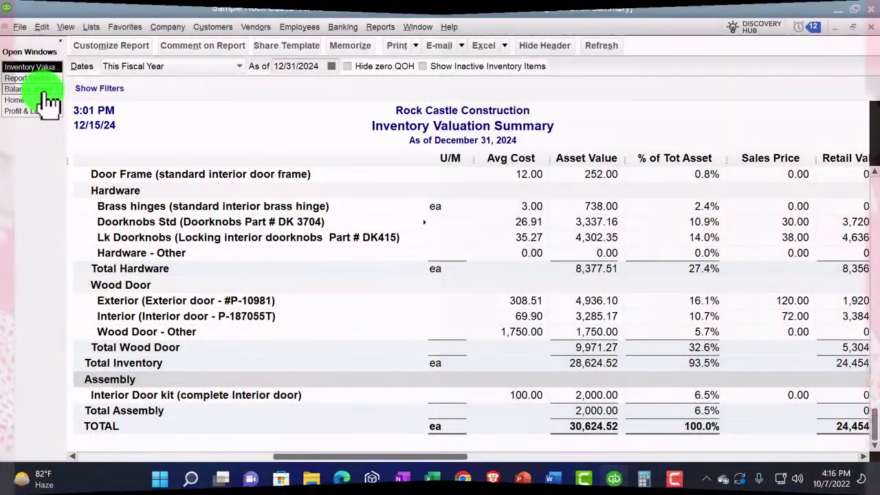
{"action": "left_click", "coordinate": [42, 89]}
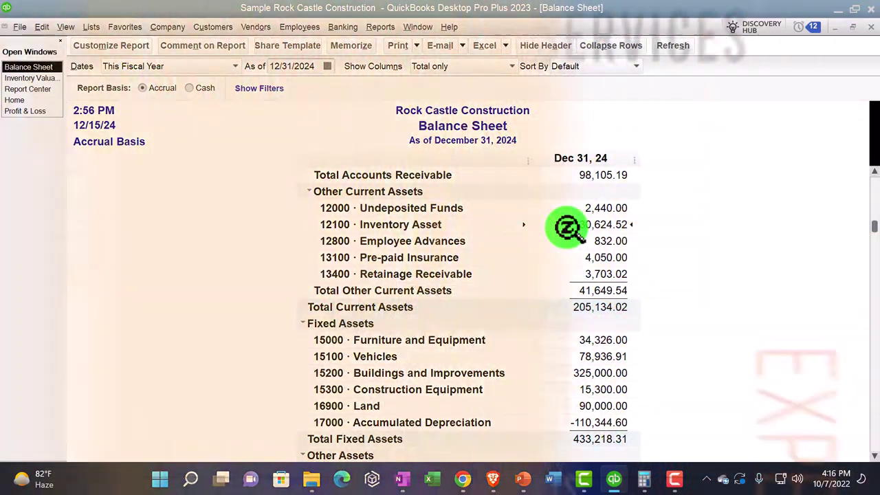
{"action": "scroll", "coordinate": [567, 228], "scroll_direction": "up", "scroll_amount": 1}
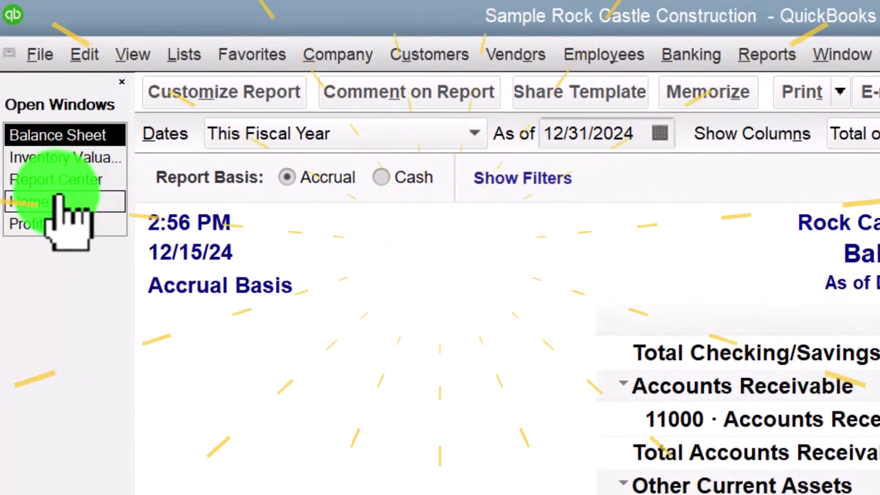
Start a general journal entry with Accounts Payable and Inventory Asset lines, and close it without recording
{"action": "left_click", "coordinate": [61, 202]}
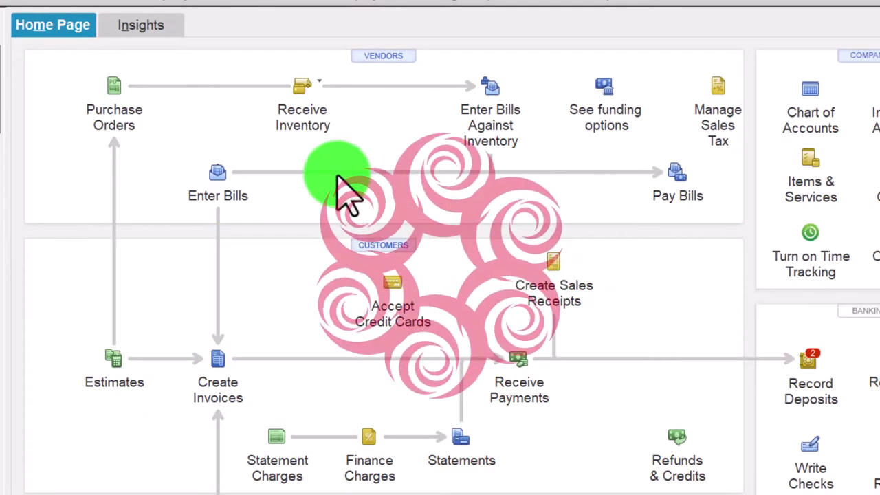
{"action": "left_click", "coordinate": [170, 2]}
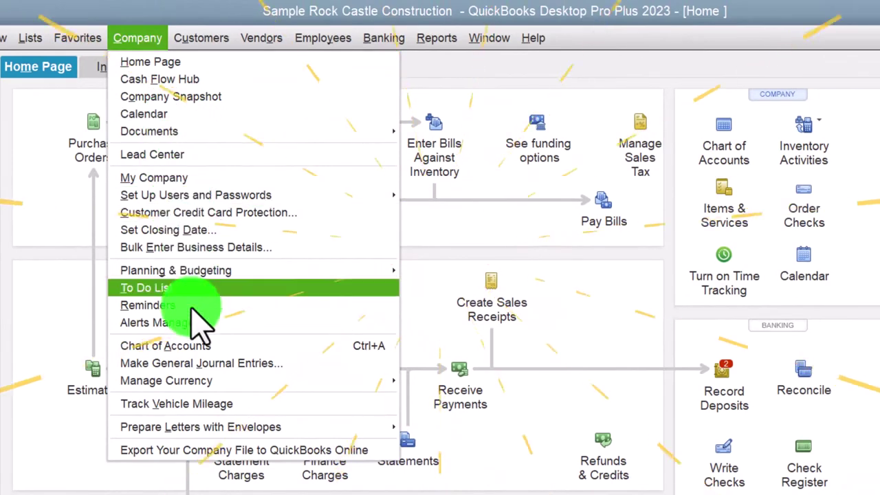
{"action": "left_click", "coordinate": [198, 362]}
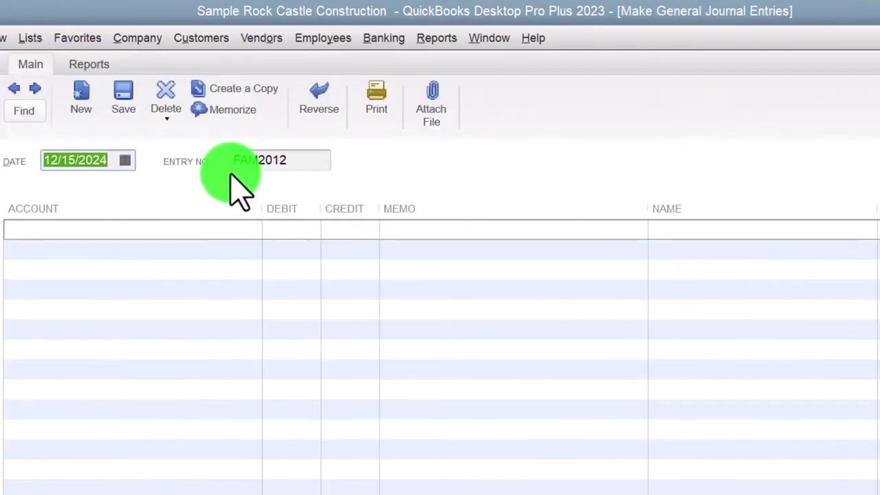
{"action": "left_click", "coordinate": [138, 227]}
{"action": "type", "text": "Accounts Payable"}
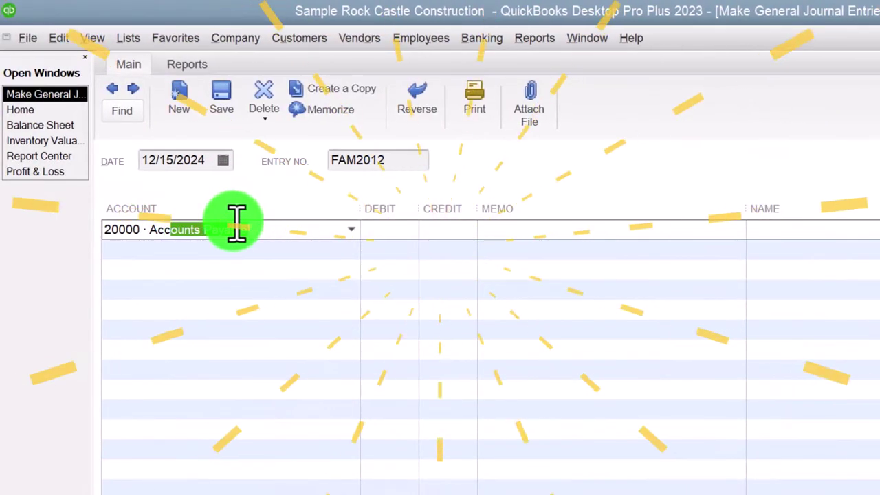
{"action": "key", "text": "Tab"}
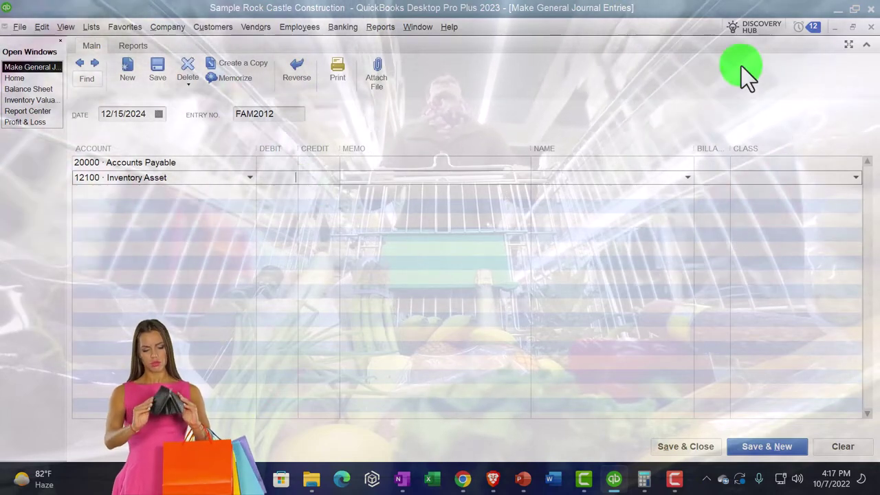
{"action": "left_click", "coordinate": [870, 27]}
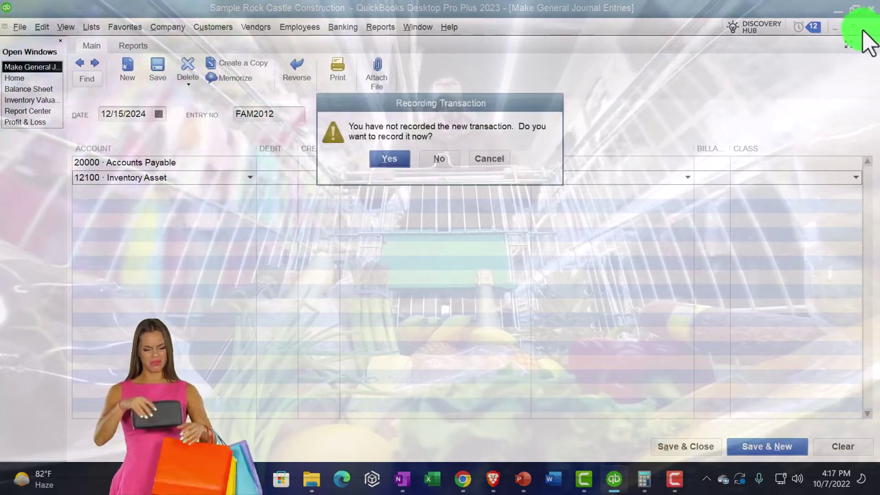
{"action": "left_click", "coordinate": [449, 159]}
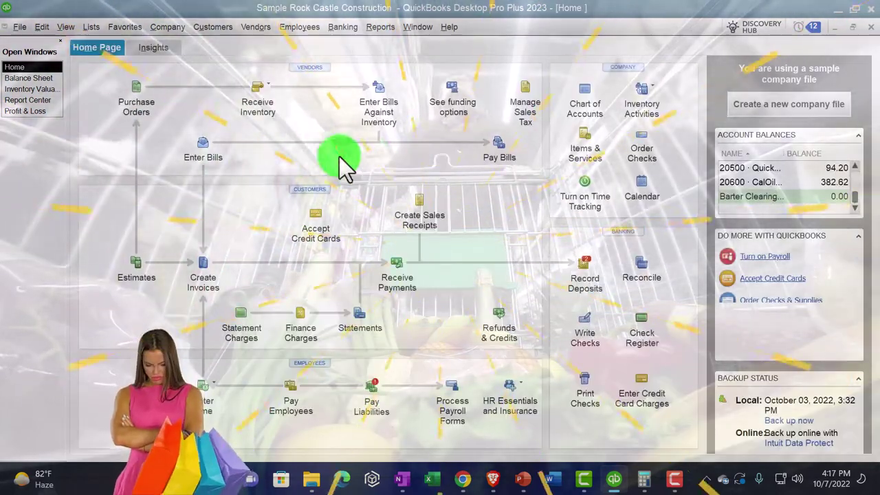
Close the Inventory Valuation Summary and run the Inventory Valuation Detail report for This Fiscal Year from the Report Center
{"action": "left_click", "coordinate": [41, 89]}
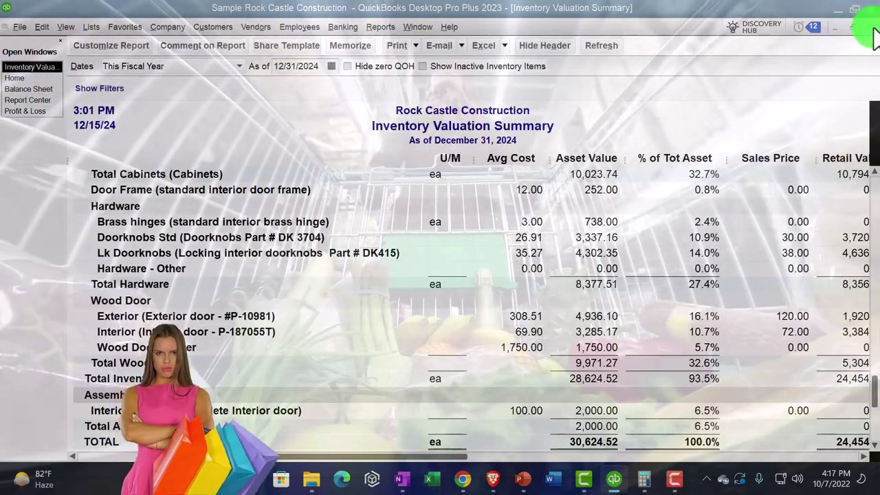
{"action": "left_click", "coordinate": [871, 29]}
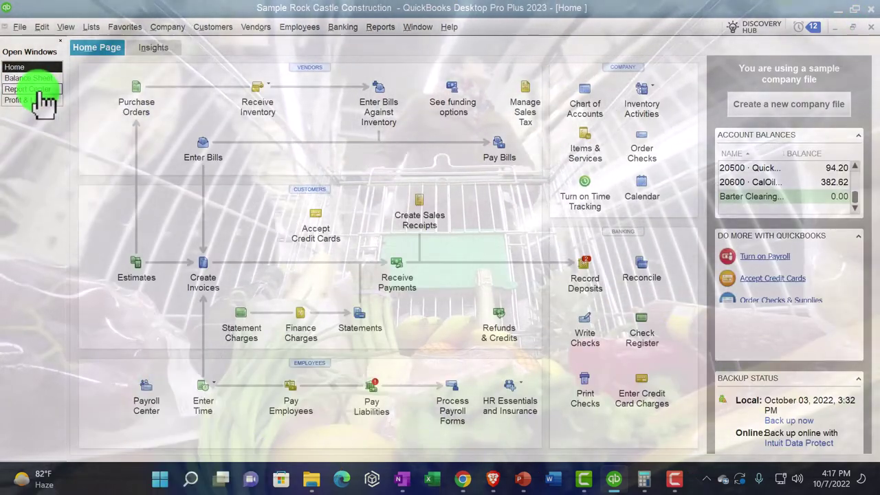
{"action": "left_click", "coordinate": [35, 90]}
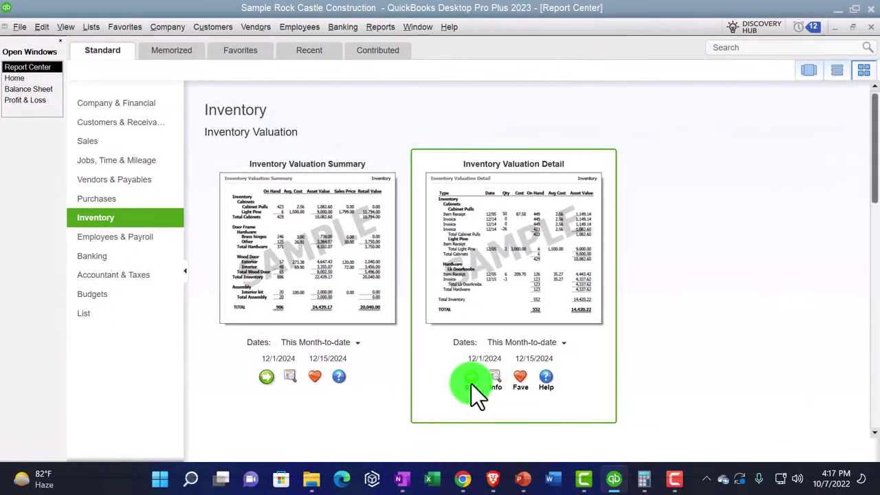
{"action": "left_click", "coordinate": [471, 384]}
{"action": "left_click", "coordinate": [239, 65]}
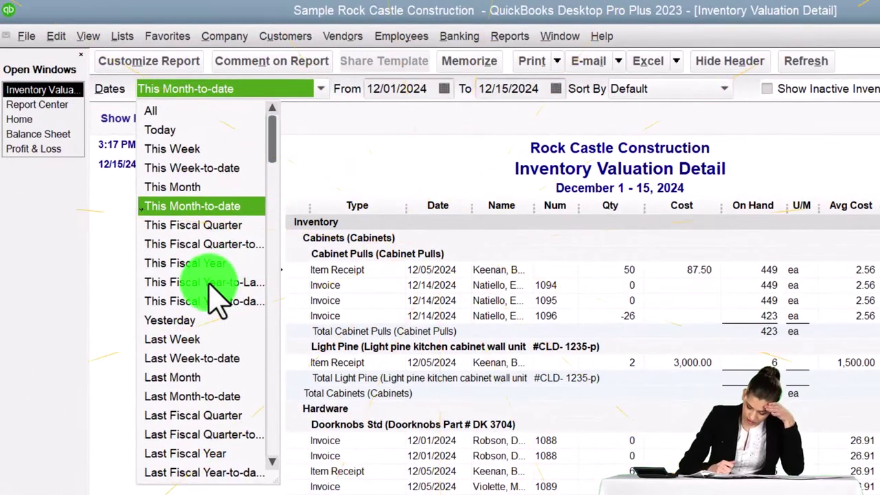
{"action": "left_click", "coordinate": [201, 264]}
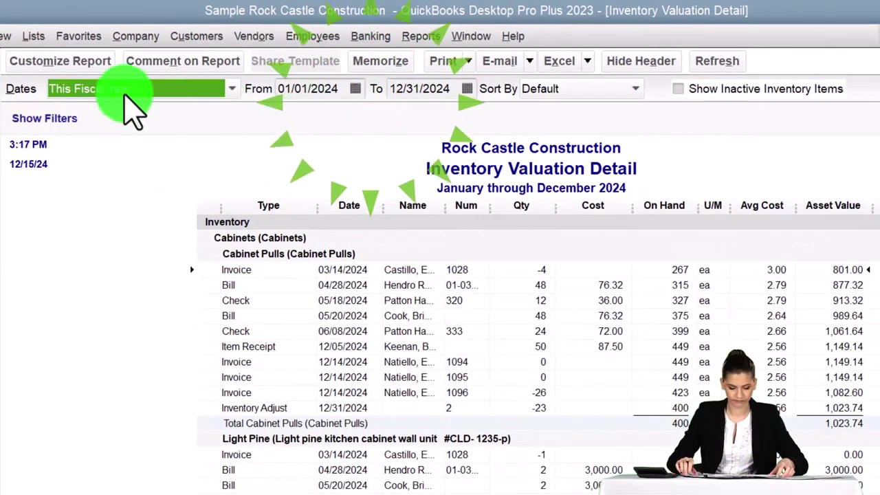
Enlarge the column label font on the Inventory Valuation Detail, apply the change to all related fonts, and widen the Avg Cost column
{"action": "left_click", "coordinate": [79, 69]}
{"action": "left_click", "coordinate": [405, 59]}
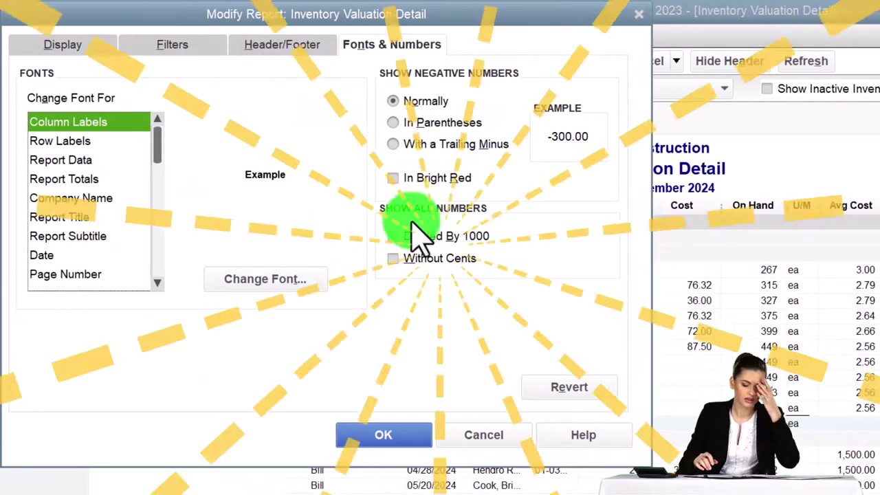
{"action": "left_click", "coordinate": [310, 279]}
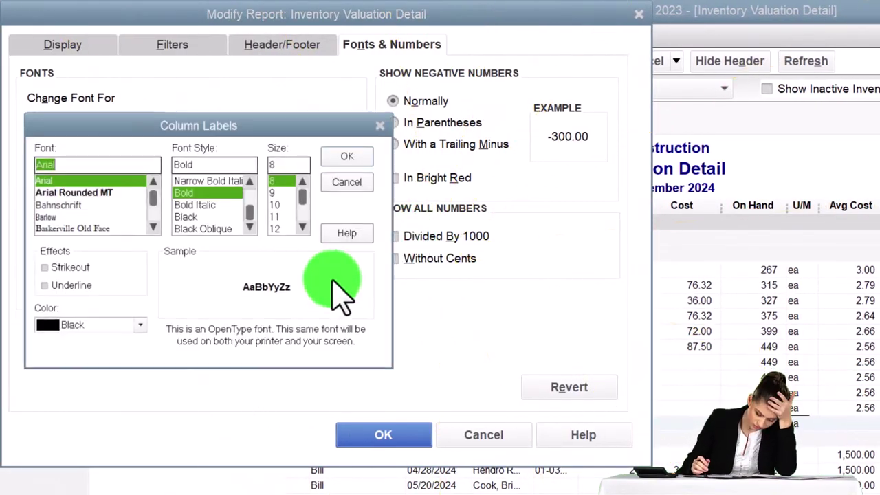
{"action": "left_click", "coordinate": [349, 156]}
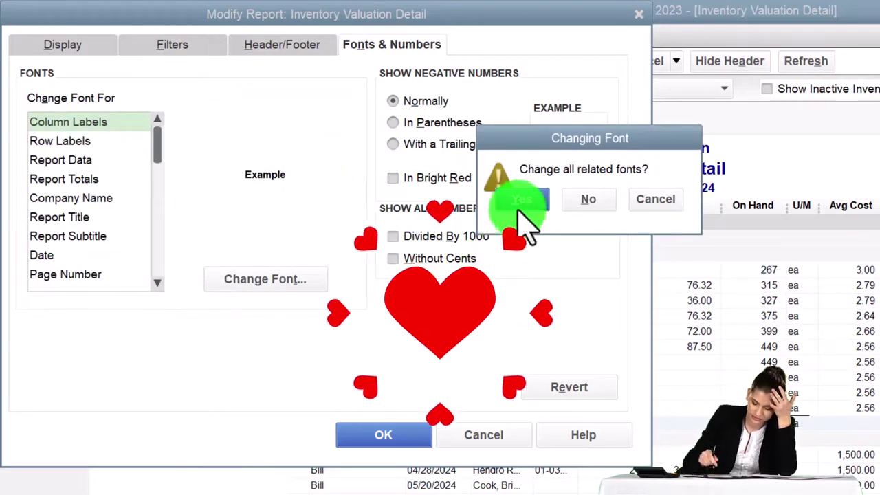
{"action": "left_click", "coordinate": [519, 206]}
{"action": "left_click", "coordinate": [383, 434]}
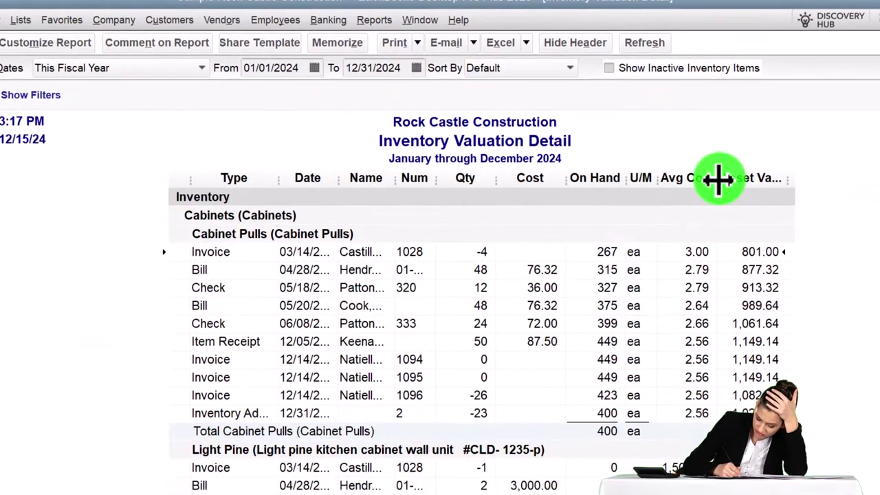
{"action": "left_click_drag", "start_coordinate": [727, 191], "coordinate": [750, 191]}
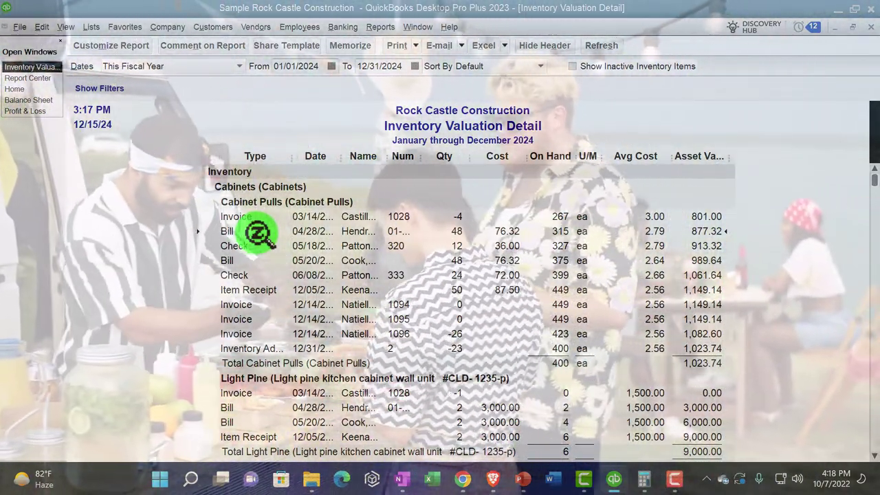
Review the item transactions on the Inventory Valuation Detail from Cabinet Pulls down to the grand total, and close the report
{"action": "left_click", "coordinate": [447, 217]}
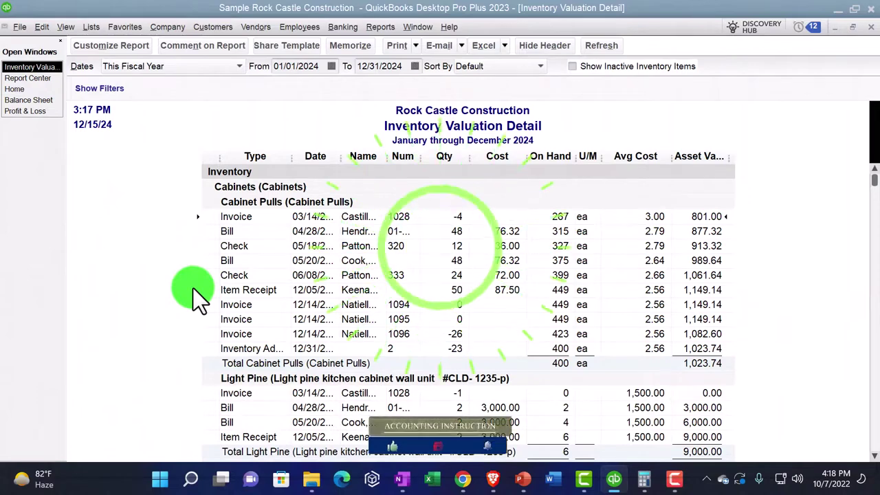
{"action": "scroll", "coordinate": [193, 288], "scroll_direction": "down", "scroll_amount": 4}
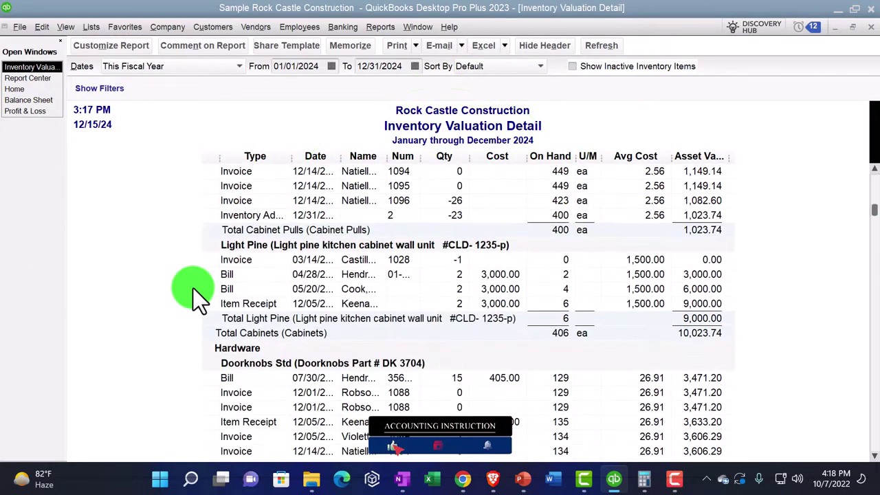
{"action": "scroll", "coordinate": [193, 289], "scroll_direction": "down", "scroll_amount": 15}
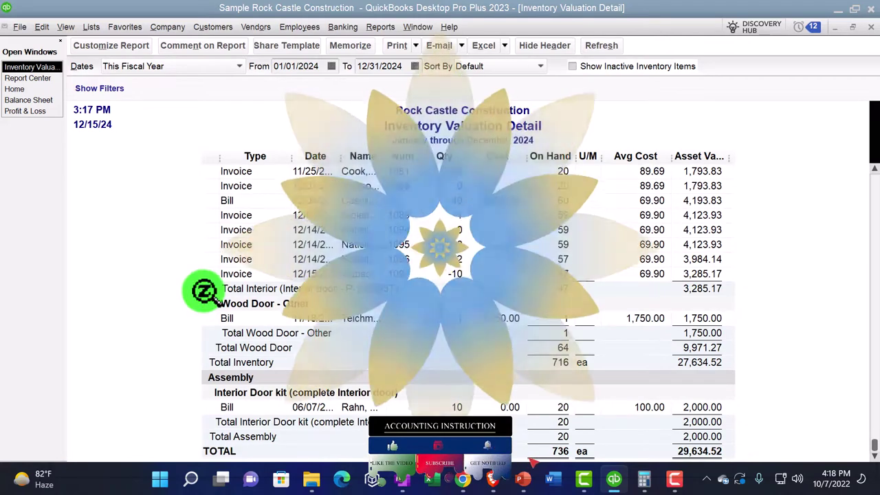
{"action": "left_click", "coordinate": [869, 31]}
Run the Inventory Stock Status by Item report for This Month-to-date, examine its on-hand and reorder figures, and close it
{"action": "scroll", "coordinate": [572, 260], "scroll_direction": "down", "scroll_amount": 6}
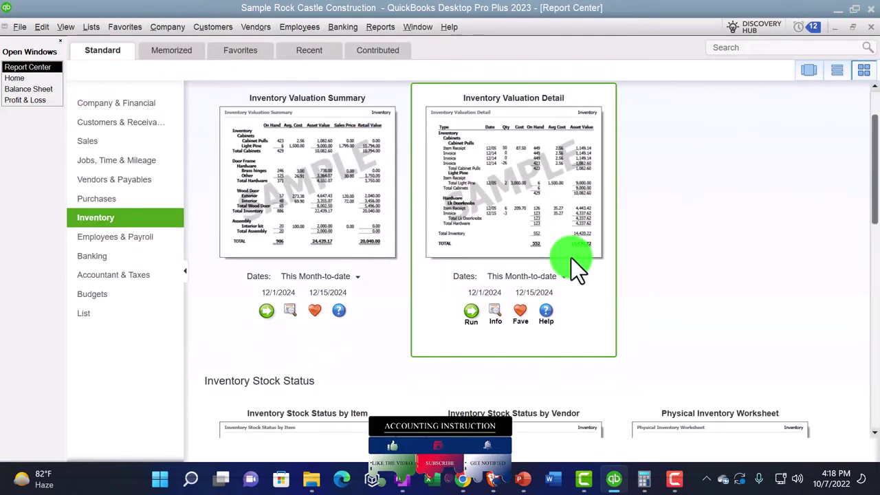
{"action": "scroll", "coordinate": [572, 258], "scroll_direction": "down", "scroll_amount": 2}
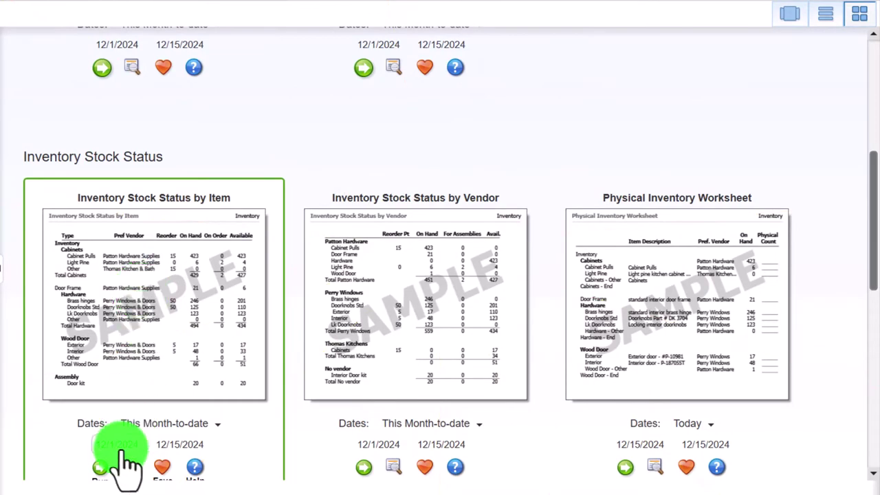
{"action": "left_click", "coordinate": [103, 469]}
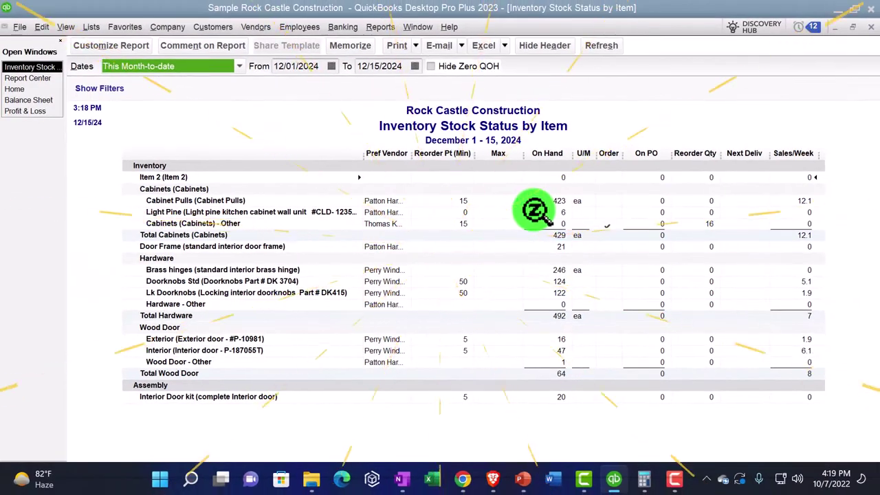
{"action": "left_click", "coordinate": [869, 30]}
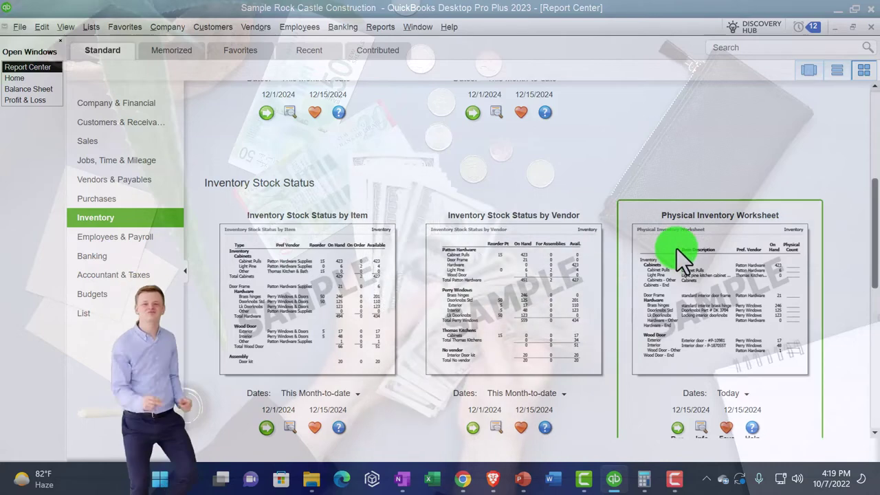
Run the Physical Inventory Worksheet for Today, examine its quantity on hand and blank physical count columns, and close it
{"action": "scroll", "coordinate": [677, 249], "scroll_direction": "down", "scroll_amount": 1}
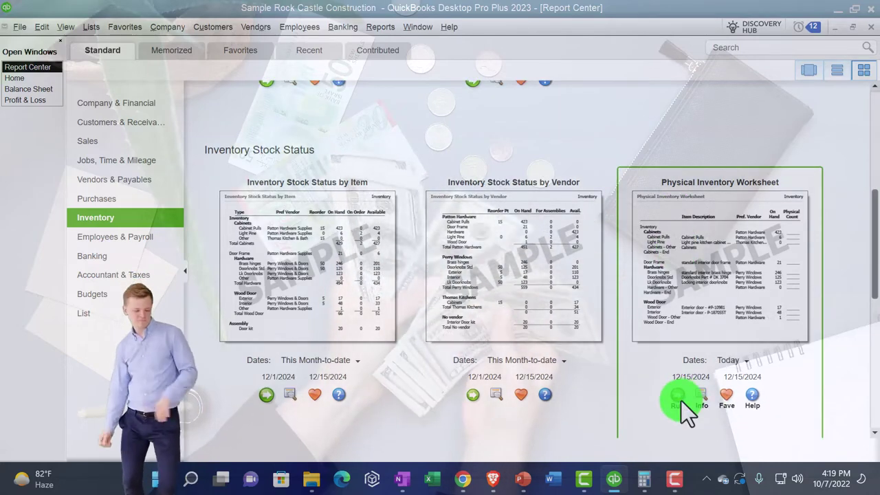
{"action": "left_click", "coordinate": [678, 399]}
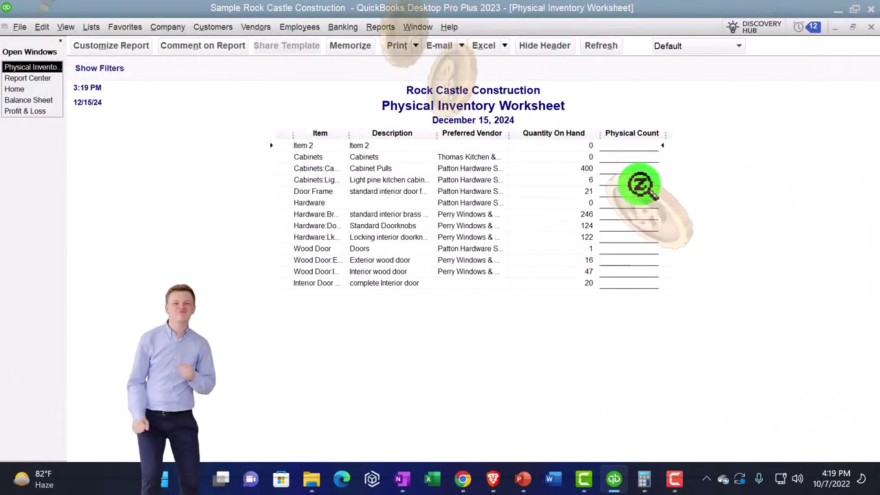
{"action": "left_click", "coordinate": [597, 180]}
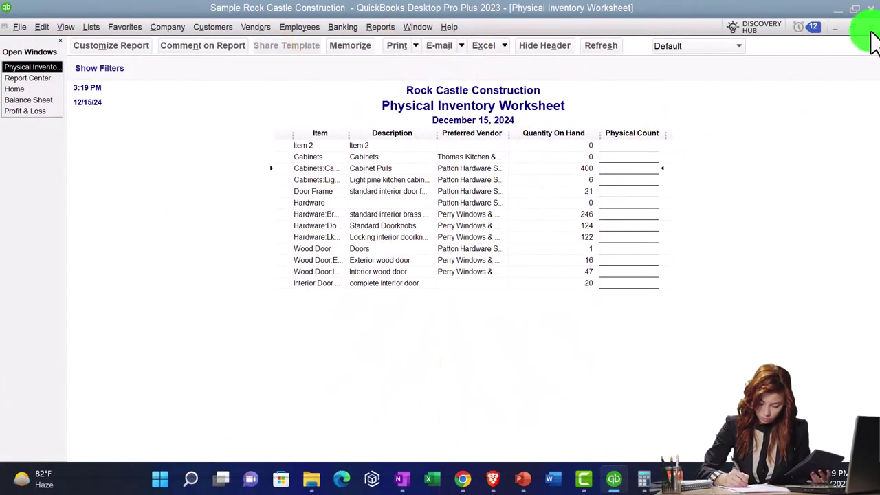
{"action": "left_click", "coordinate": [871, 29]}
Look through the remaining inventory reports in the Report Center down to Pending Builds and return to the Inventory Valuation reports
{"action": "scroll", "coordinate": [654, 304], "scroll_direction": "down", "scroll_amount": 3}
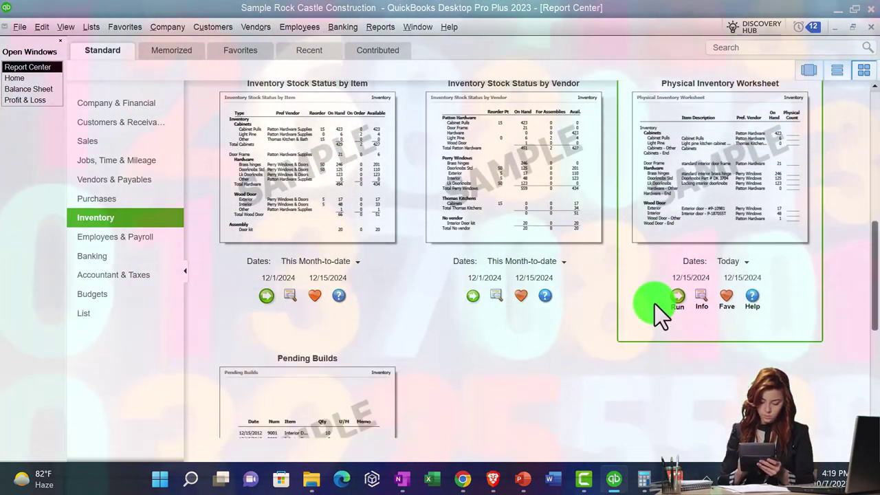
{"action": "scroll", "coordinate": [655, 304], "scroll_direction": "down", "scroll_amount": 5}
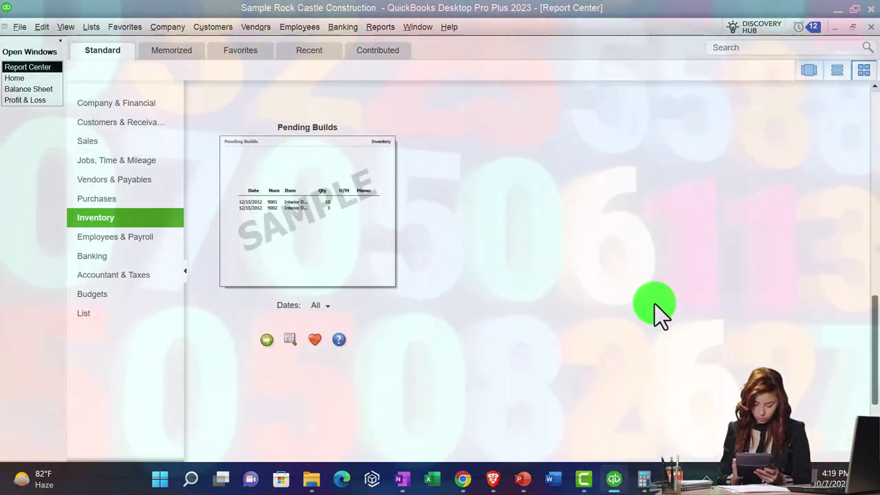
{"action": "scroll", "coordinate": [655, 304], "scroll_direction": "down", "scroll_amount": 2}
{"action": "scroll", "coordinate": [655, 304], "scroll_direction": "up", "scroll_amount": 6}
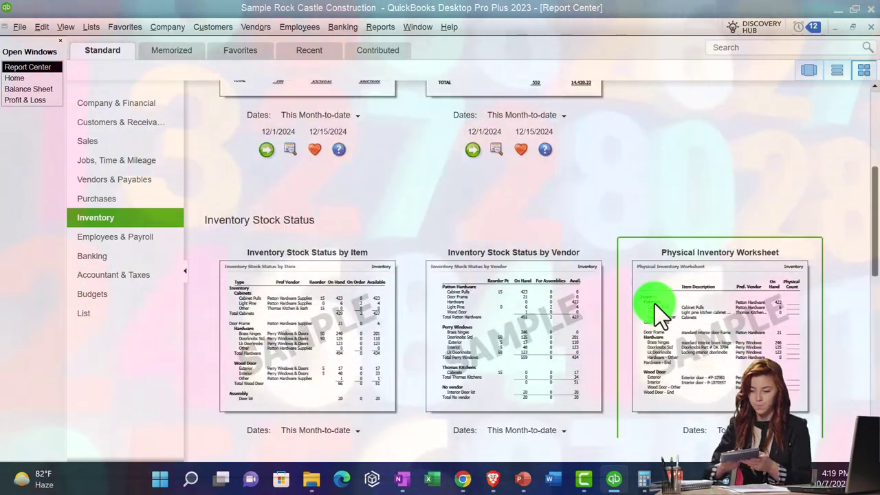
{"action": "scroll", "coordinate": [654, 304], "scroll_direction": "up", "scroll_amount": 3}
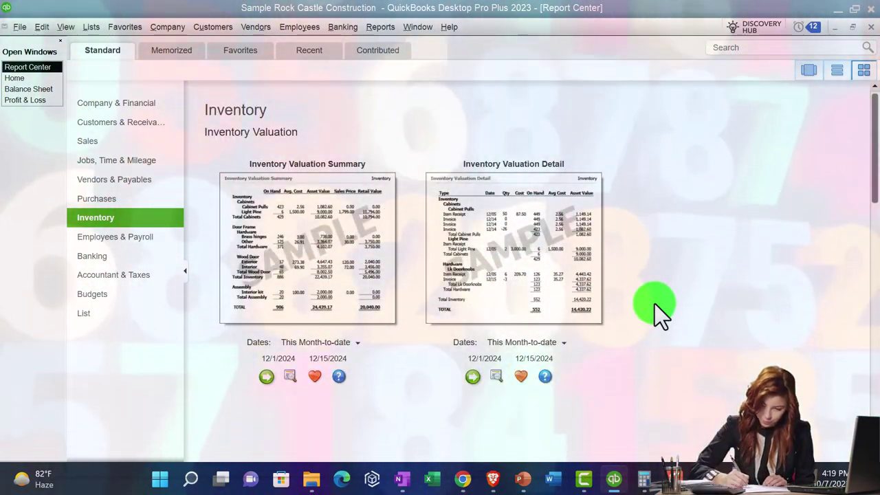